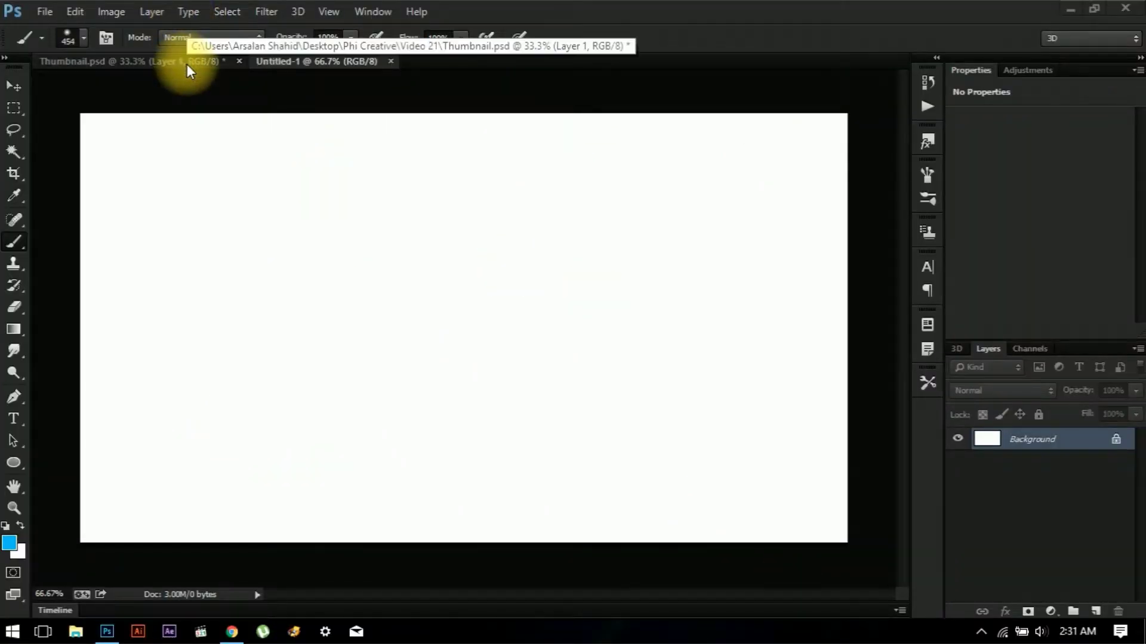
# After checking the Thumbnail design, fill the canvas black, unlock Background as Layer 0, and render Difference Clouds
pyautogui.click(188, 63)
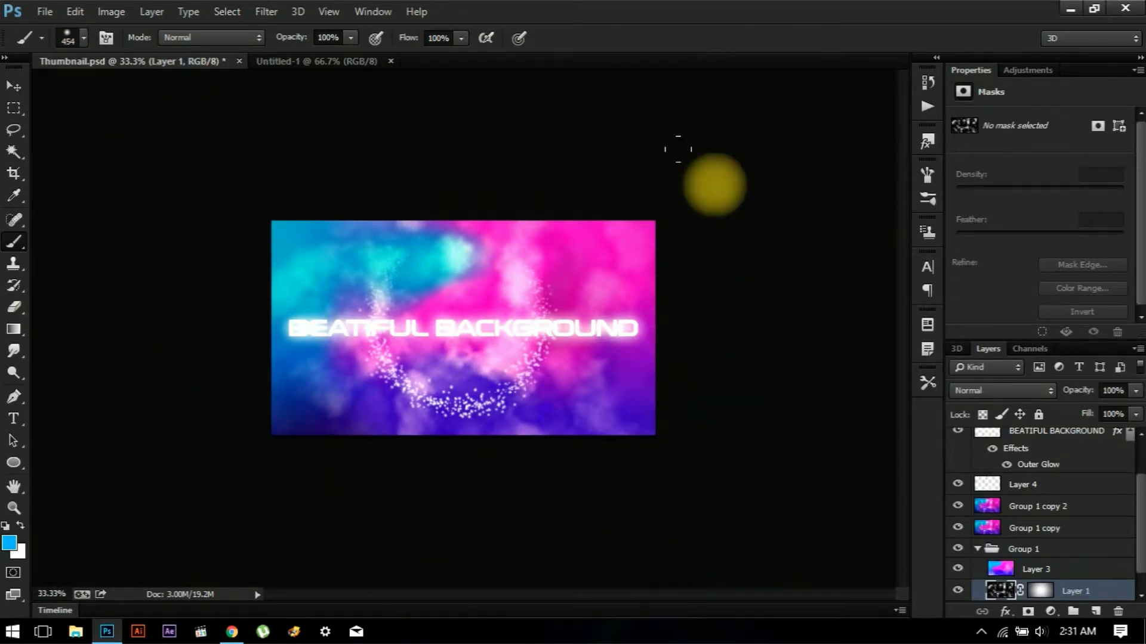
pyautogui.click(287, 61)
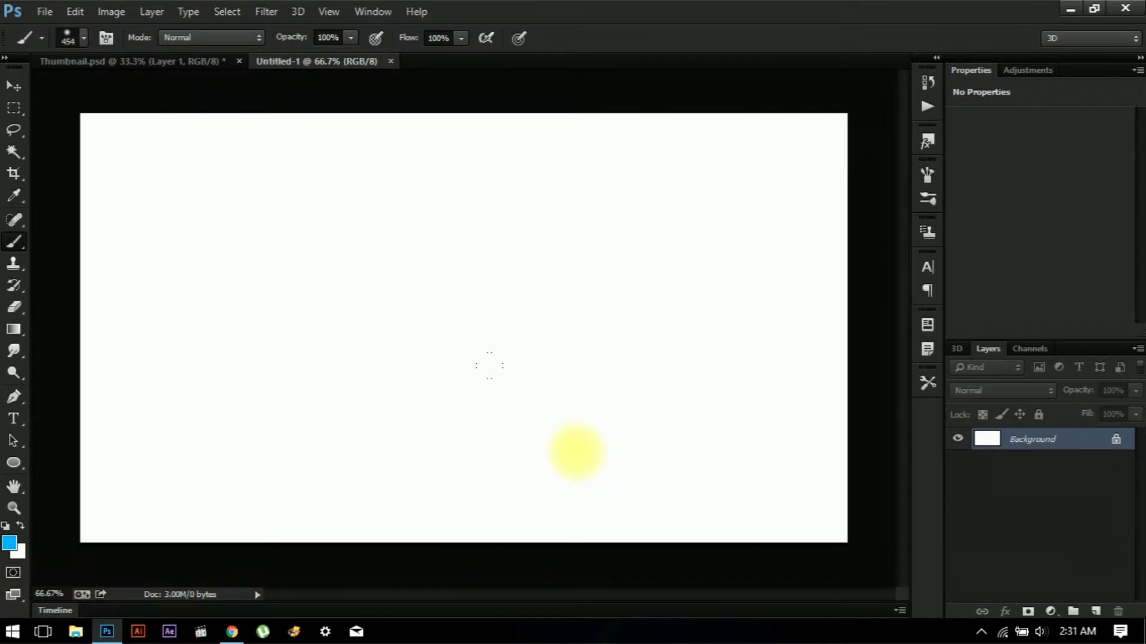
pyautogui.hotkey('ctrl', 'i')
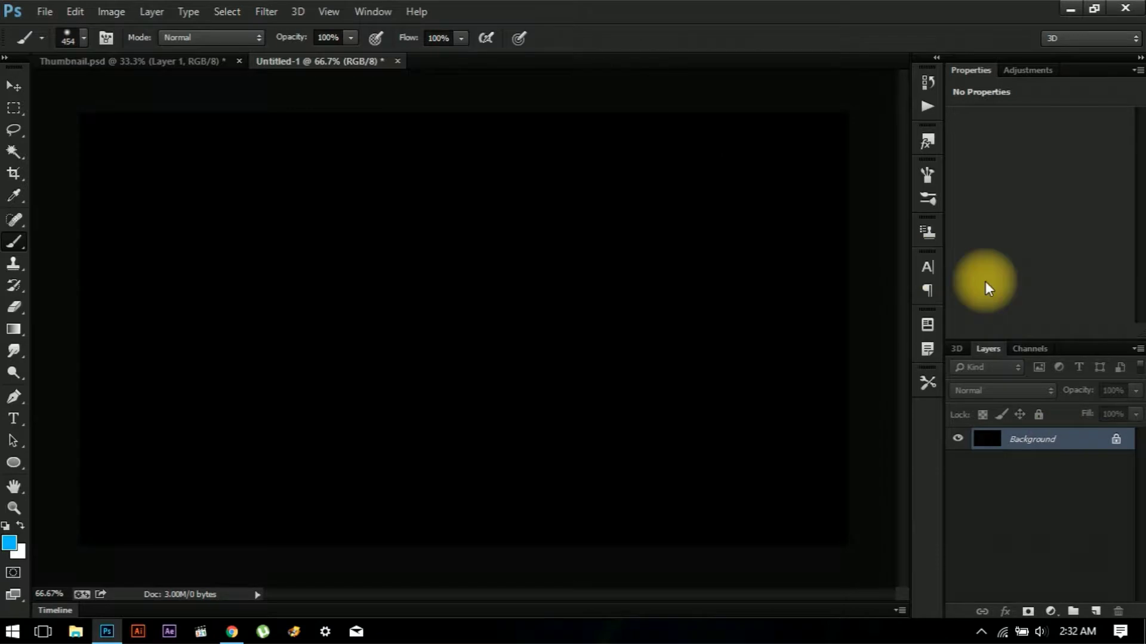
pyautogui.doubleClick(1070, 437)
pyautogui.click(724, 191)
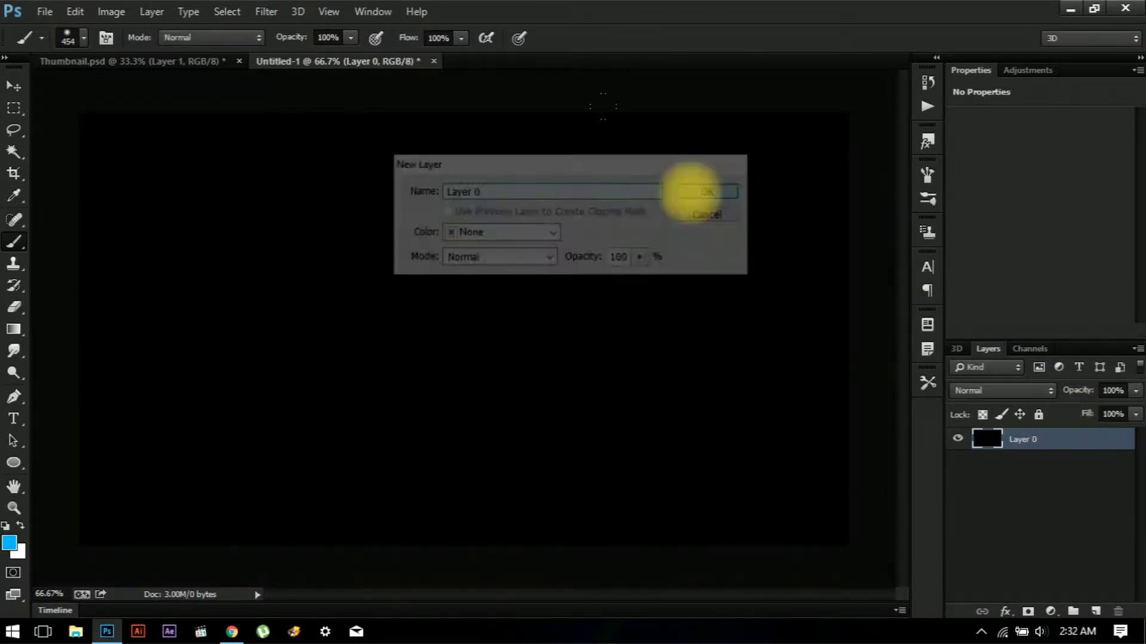
pyautogui.click(266, 12)
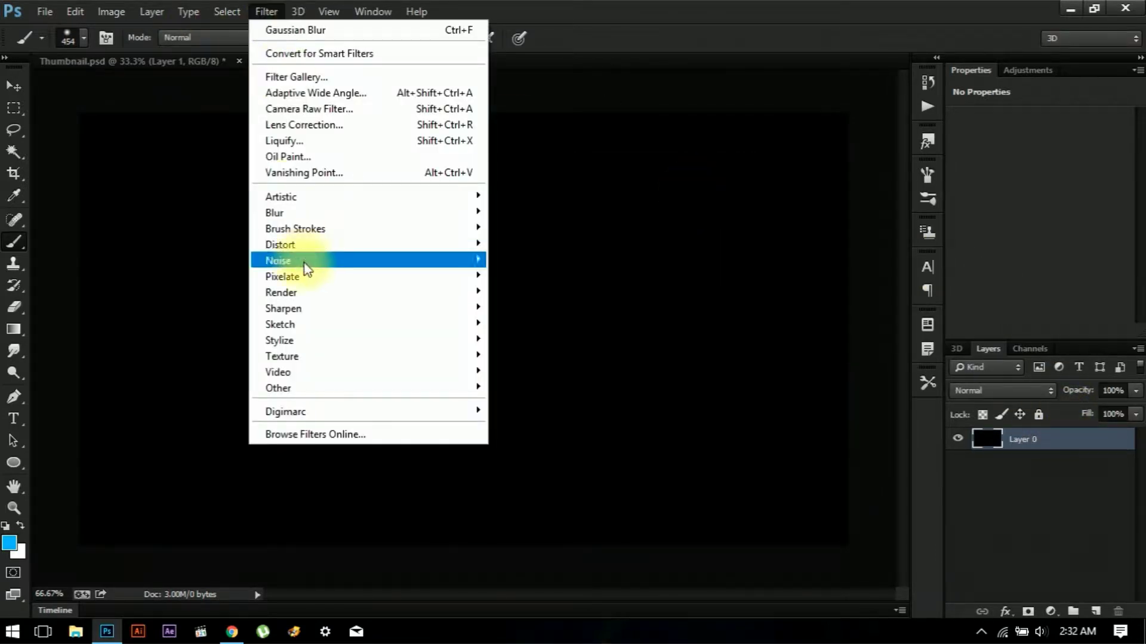
pyautogui.moveTo(305, 297)
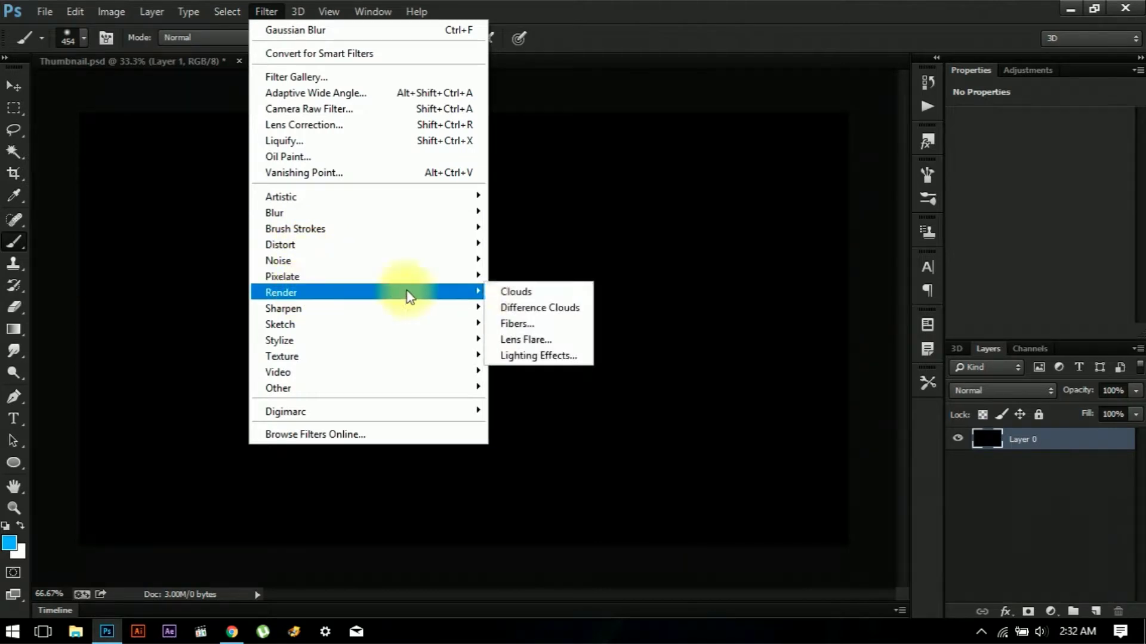
pyautogui.click(511, 308)
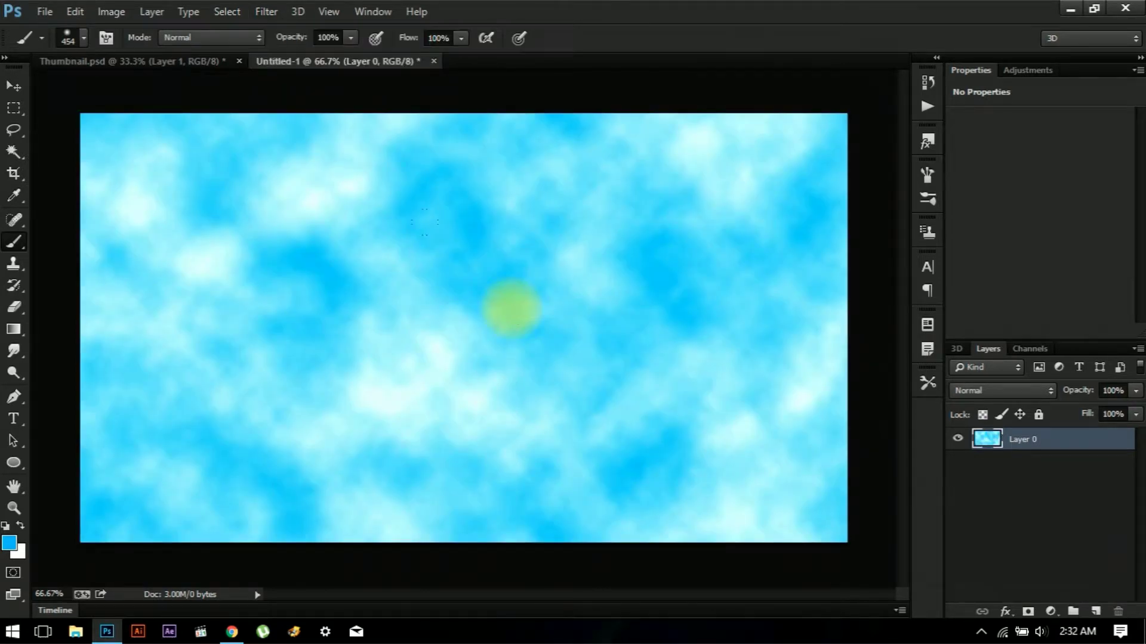
# Set the foreground colour to pure black
pyautogui.click(9, 543)
pyautogui.click(748, 357)
pyautogui.moveTo(742, 361); pyautogui.dragTo(673, 402)
pyautogui.click(1039, 175)
pyautogui.press('b')
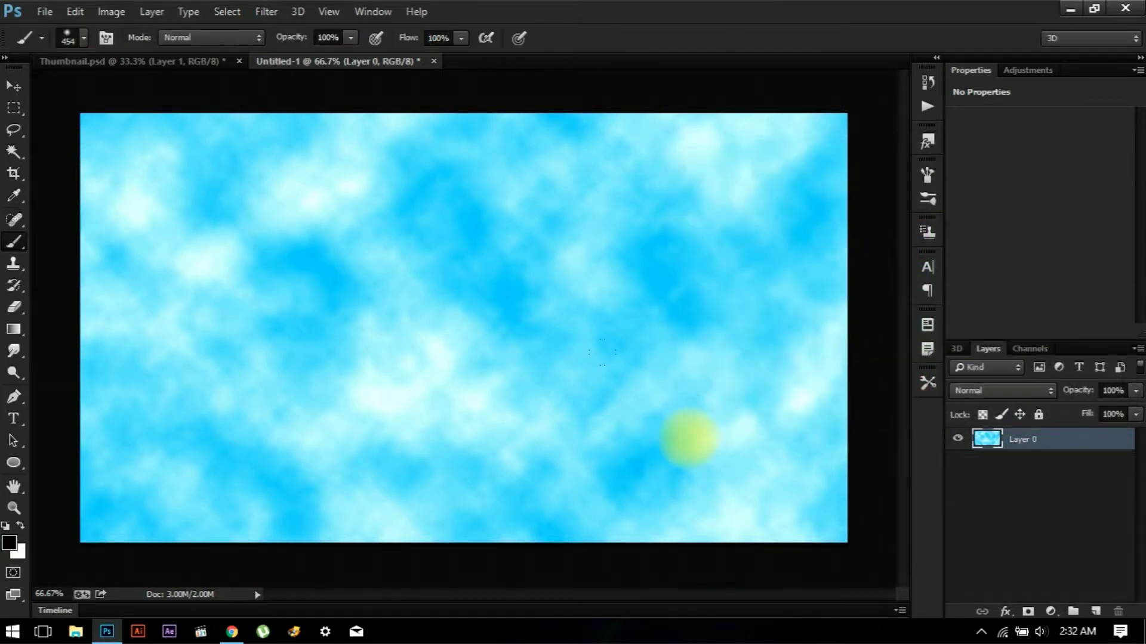
# Reapply Difference Clouds, refill Layer 0 with black, and rerun the last filter for grey clouds
pyautogui.click(274, 12)
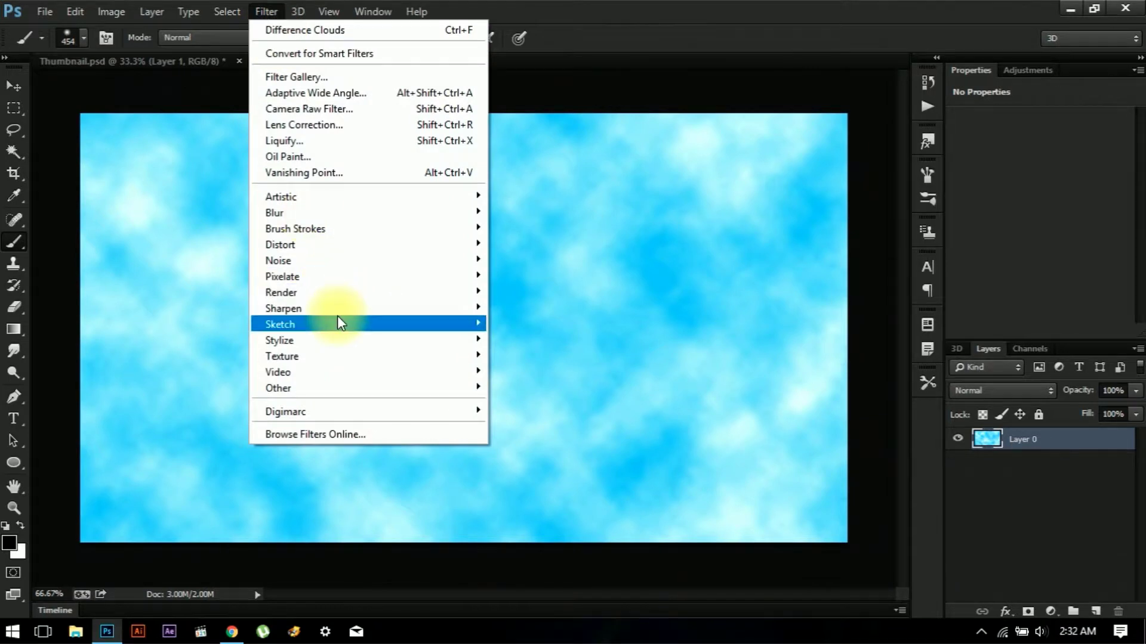
pyautogui.moveTo(340, 329)
pyautogui.moveTo(352, 291)
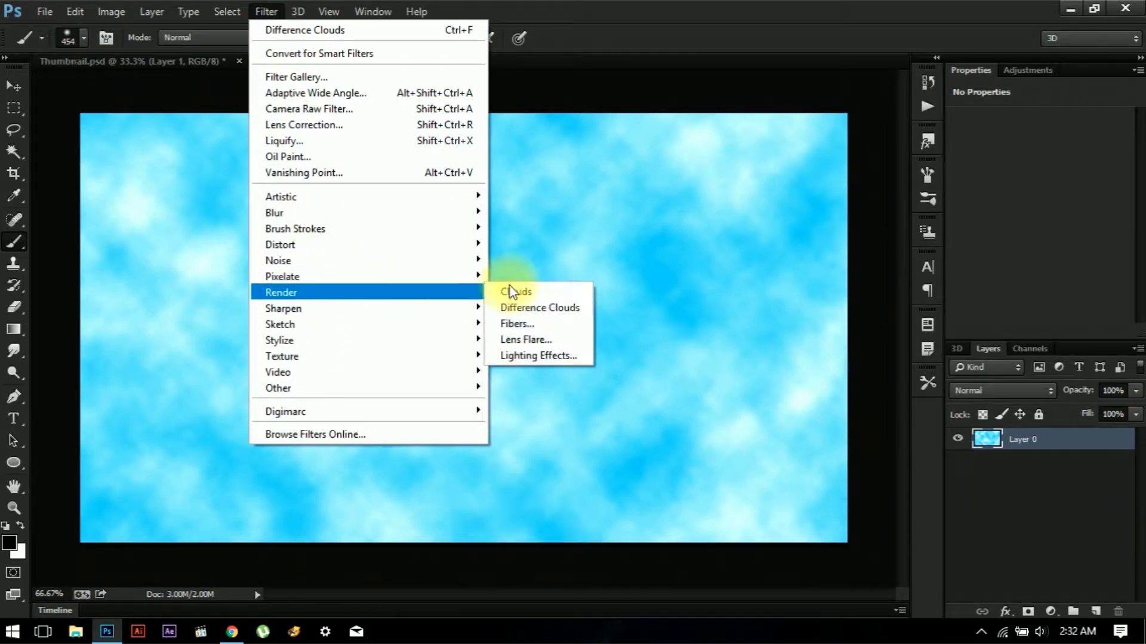
pyautogui.click(549, 307)
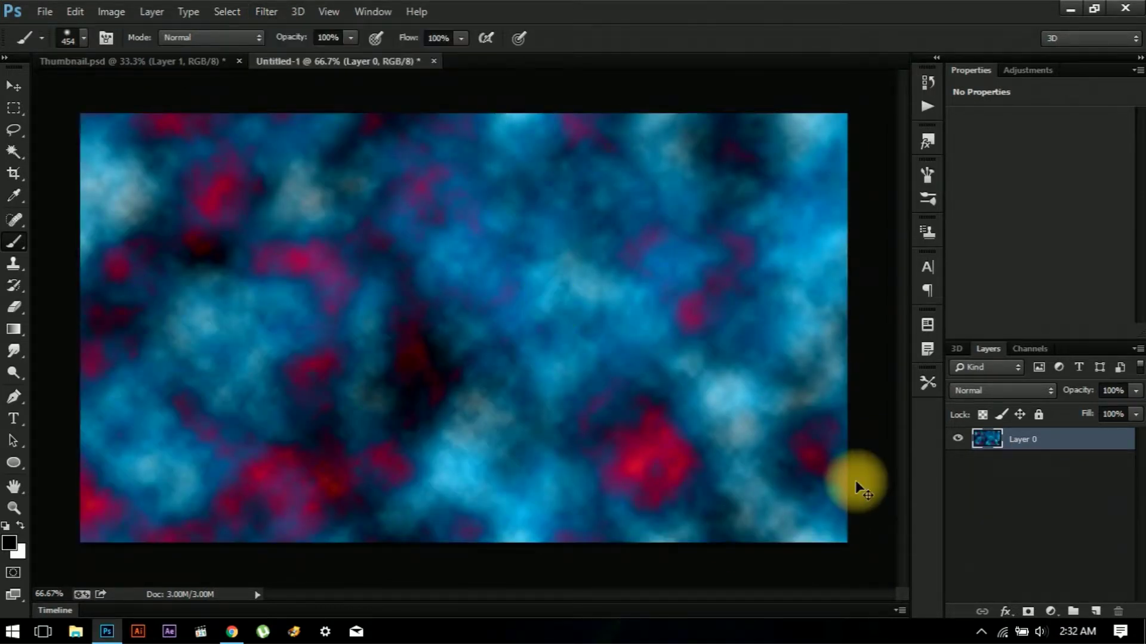
pyautogui.hotkey('alt', 'BackSpace')
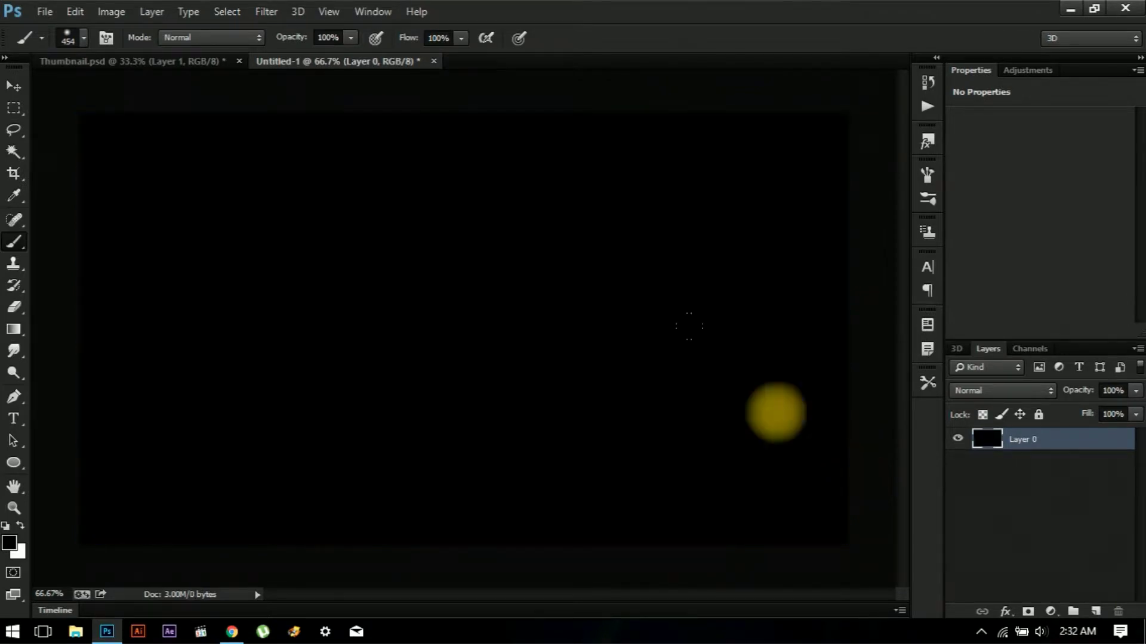
pyautogui.click(276, 6)
pyautogui.click(281, 30)
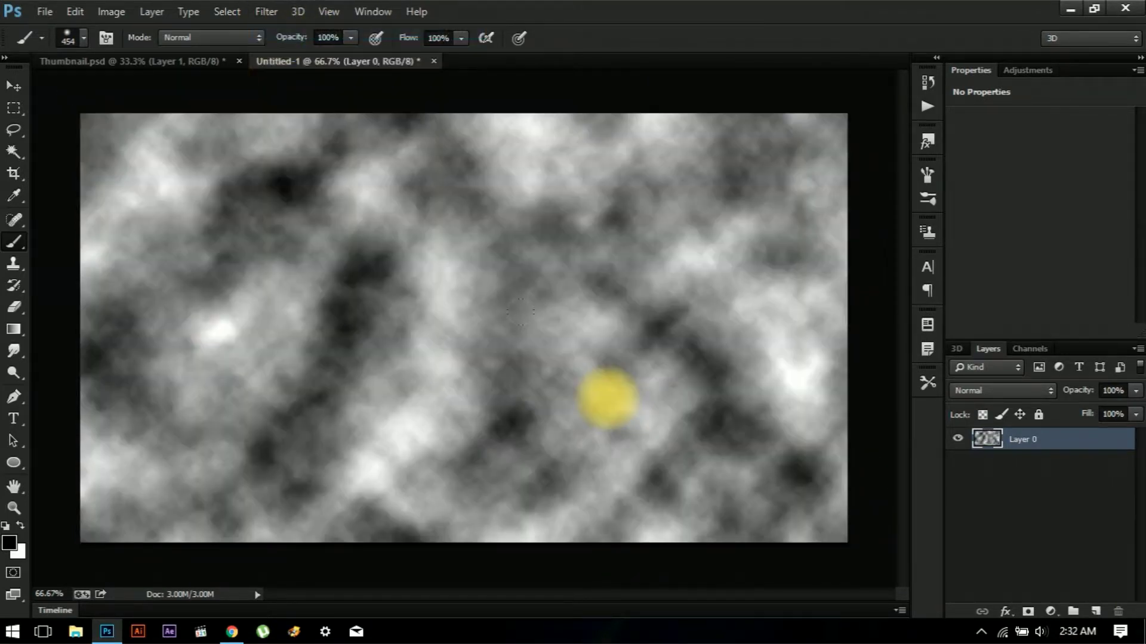
# Duplicate the cloud layer, reapply the clouds filter, and blend the copy in Soft Light
pyautogui.hotkey('ctrl', 'j')
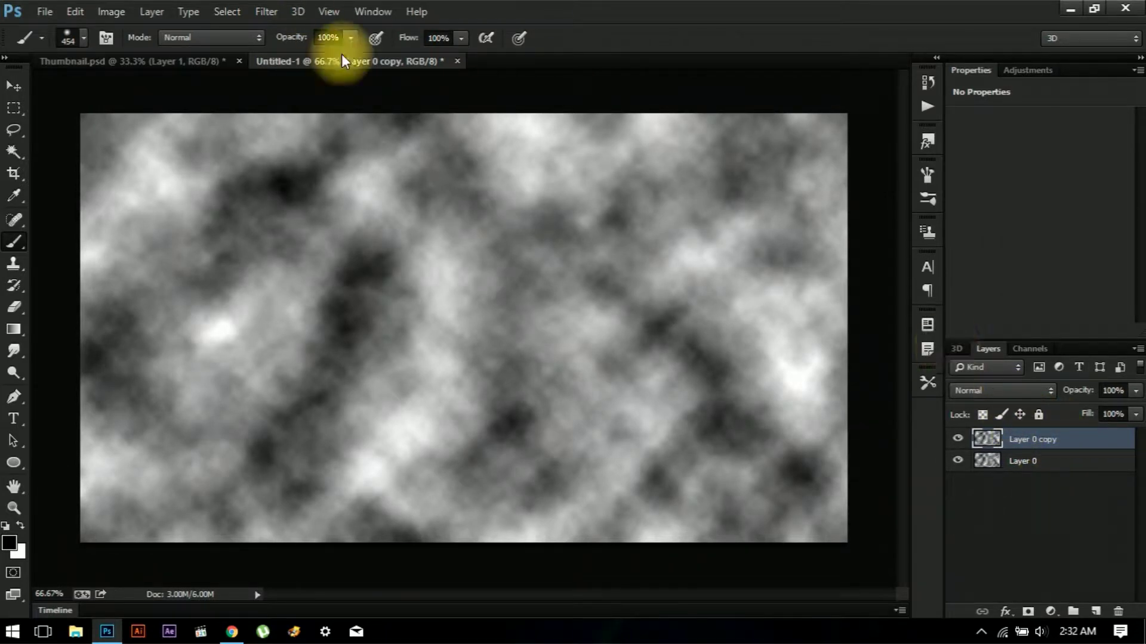
pyautogui.hotkey('ctrl', 'f')
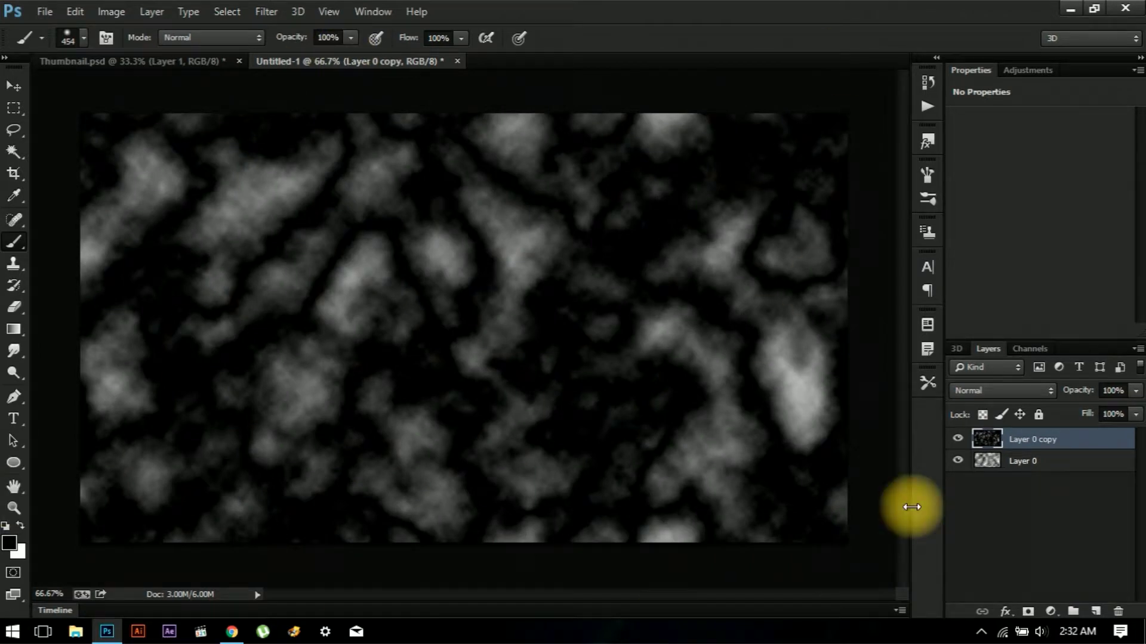
pyautogui.click(1022, 389)
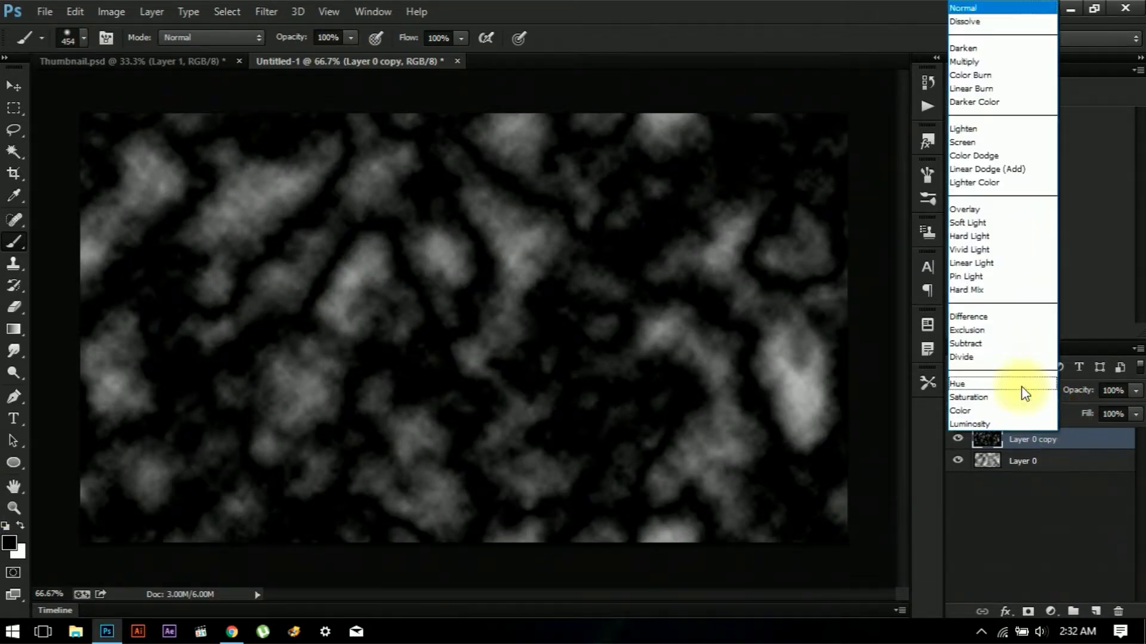
pyautogui.click(986, 223)
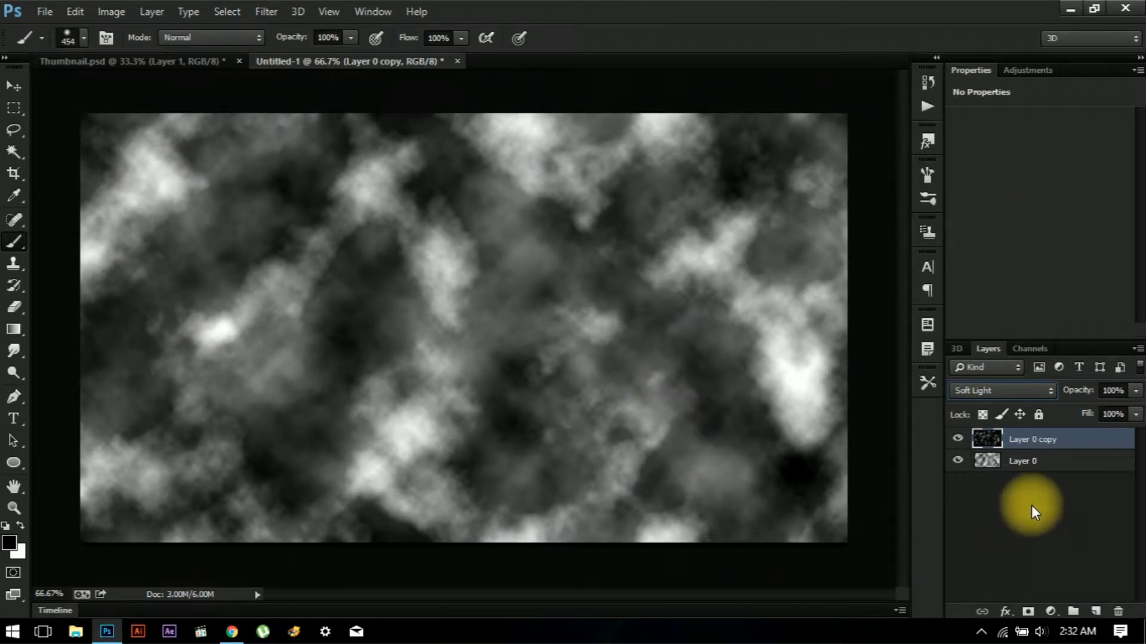
# Merge the Soft Light copy and Layer 0 into one layer
pyautogui.keyDown('shift'); pyautogui.click(1077, 466); pyautogui.keyUp('shift')
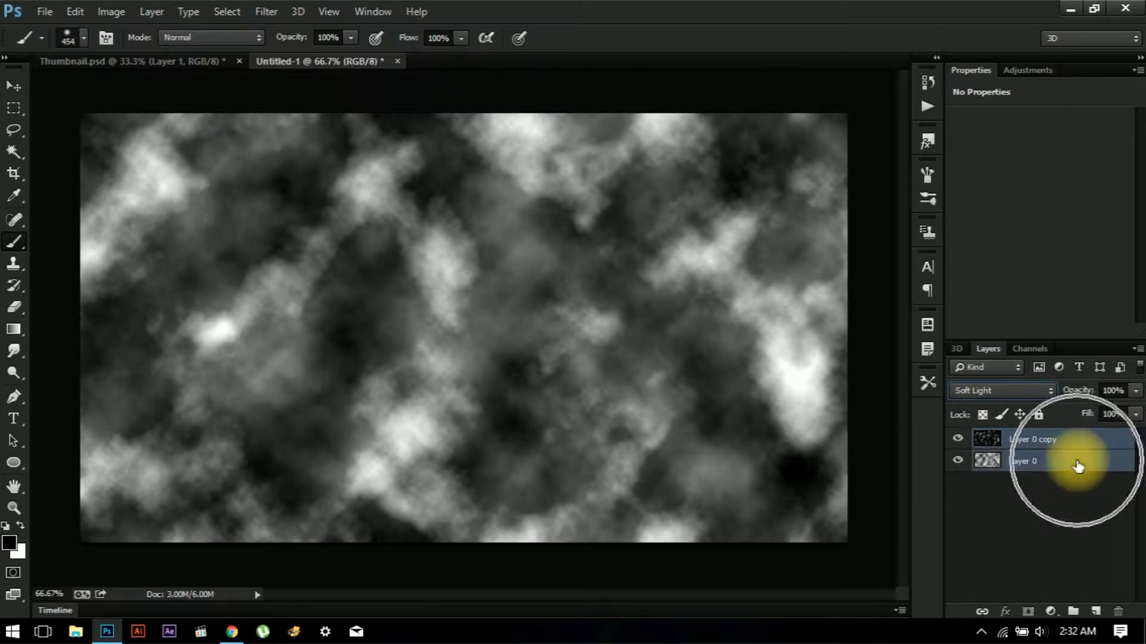
pyautogui.rightClick(1078, 466)
pyautogui.click(785, 486)
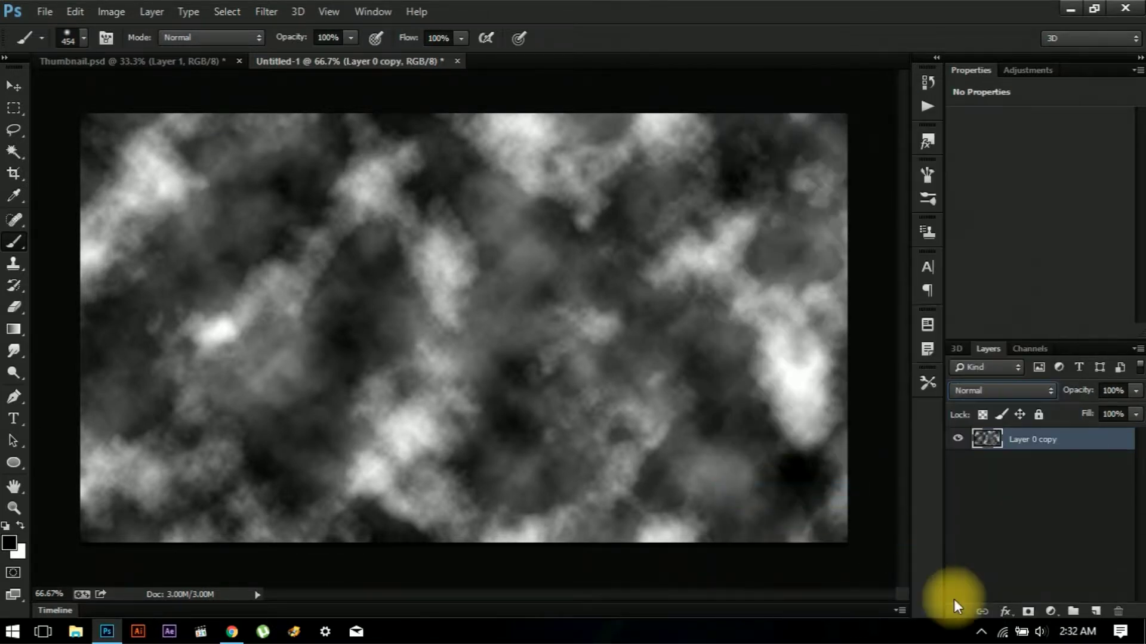
# Add a layer mask with an inverted Foreground to Background radial gradient from the centre
pyautogui.click(1027, 613)
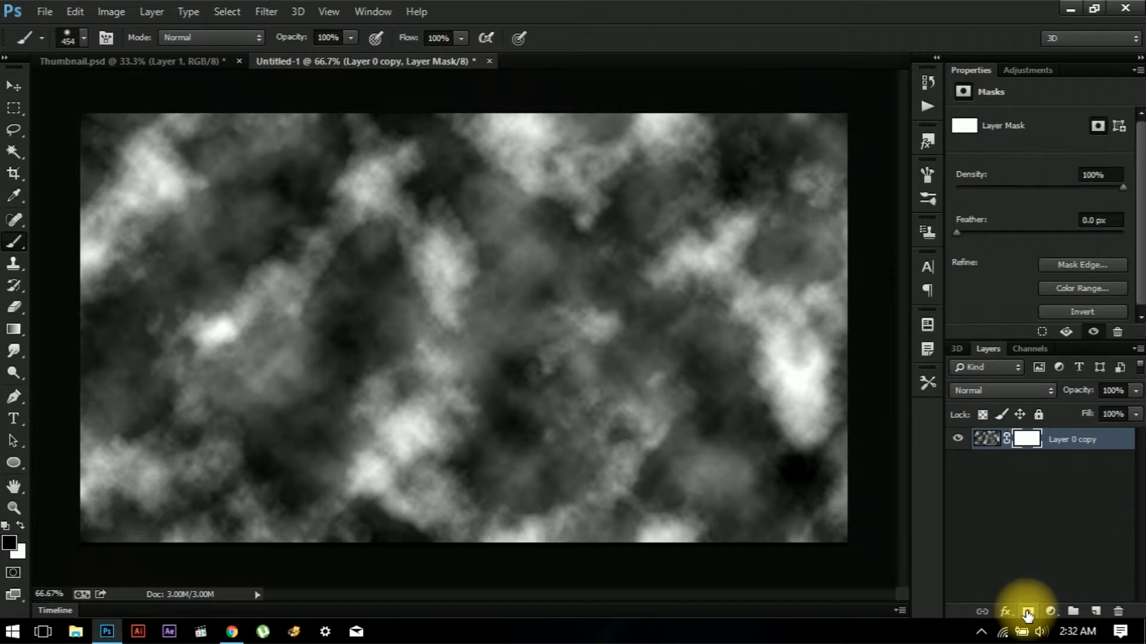
pyautogui.click(15, 330)
pyautogui.click(93, 37)
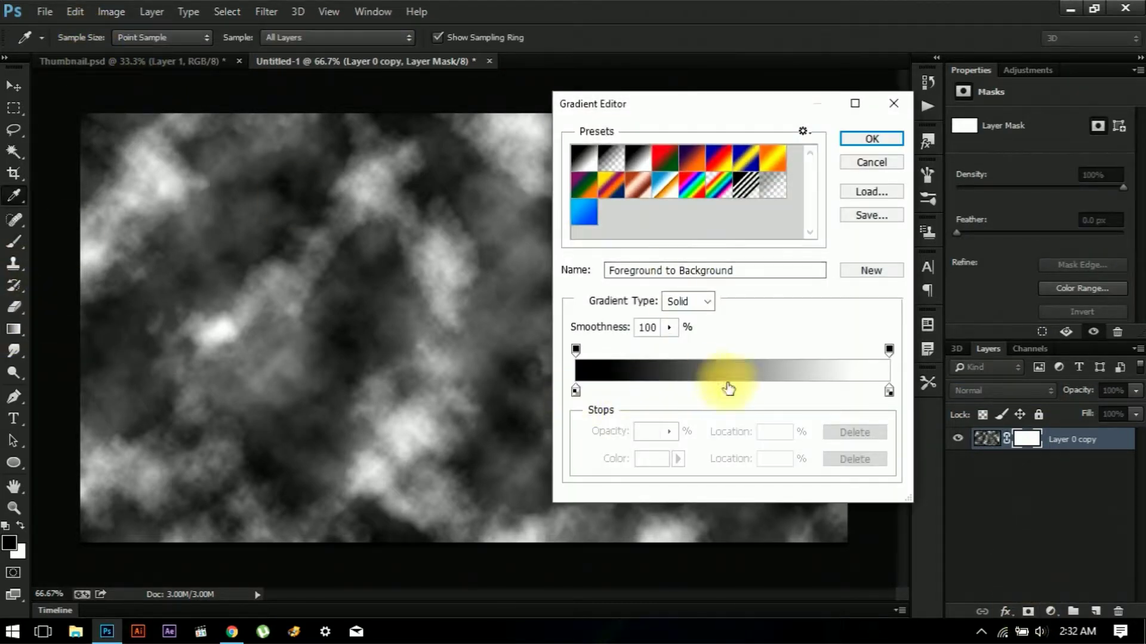
pyautogui.click(870, 139)
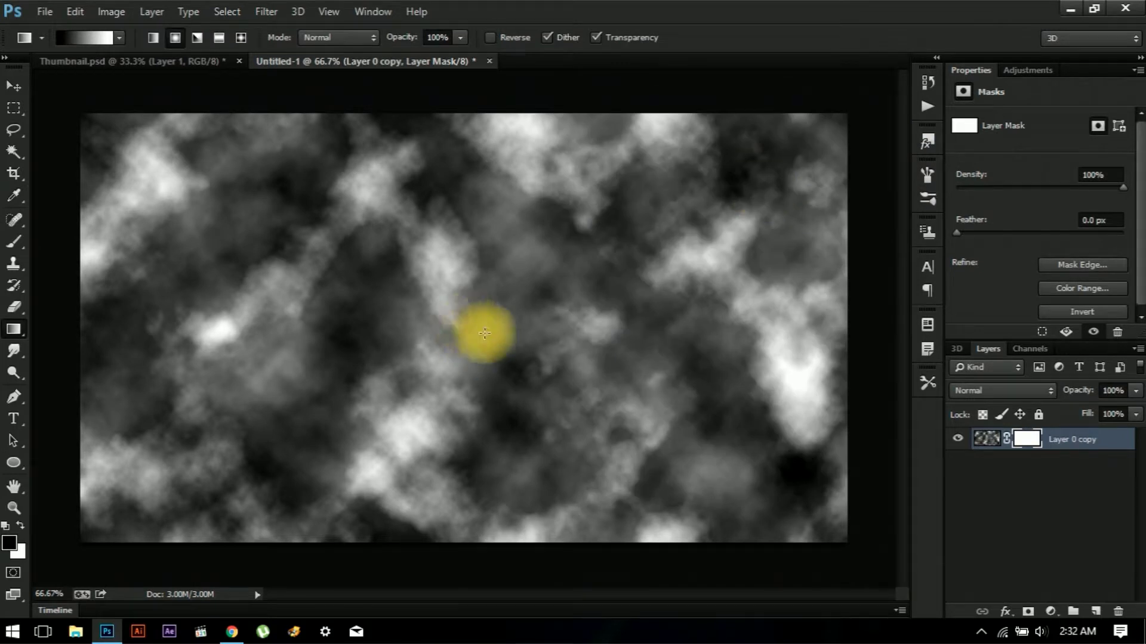
pyautogui.moveTo(478, 335); pyautogui.dragTo(890, 384)
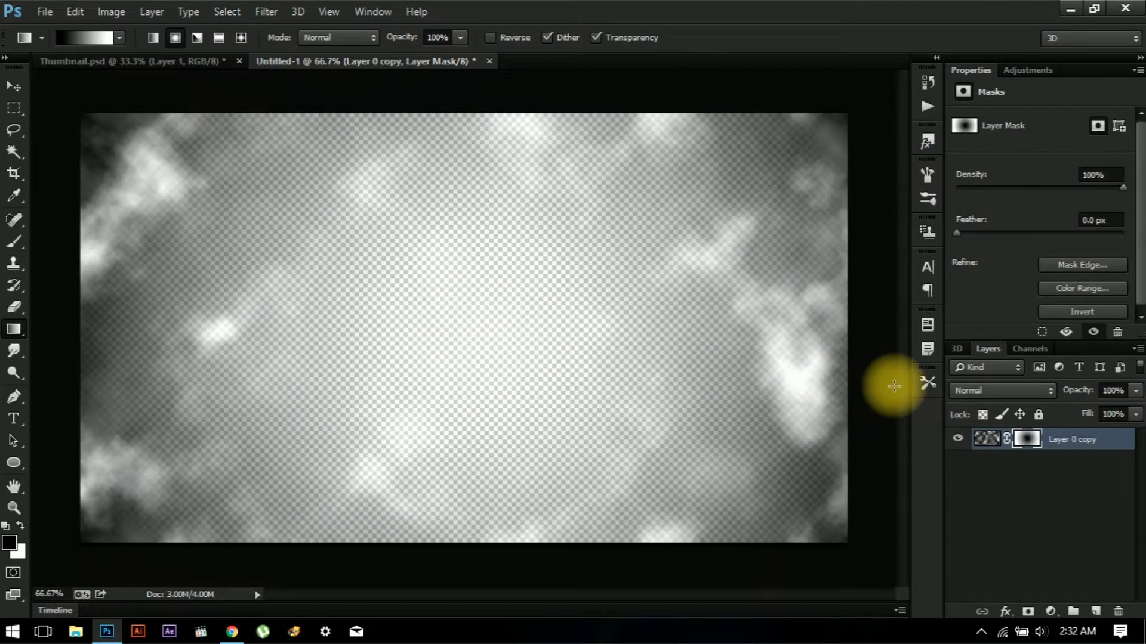
pyautogui.hotkey('ctrl', '-')
pyautogui.hotkey('ctrl', '-')
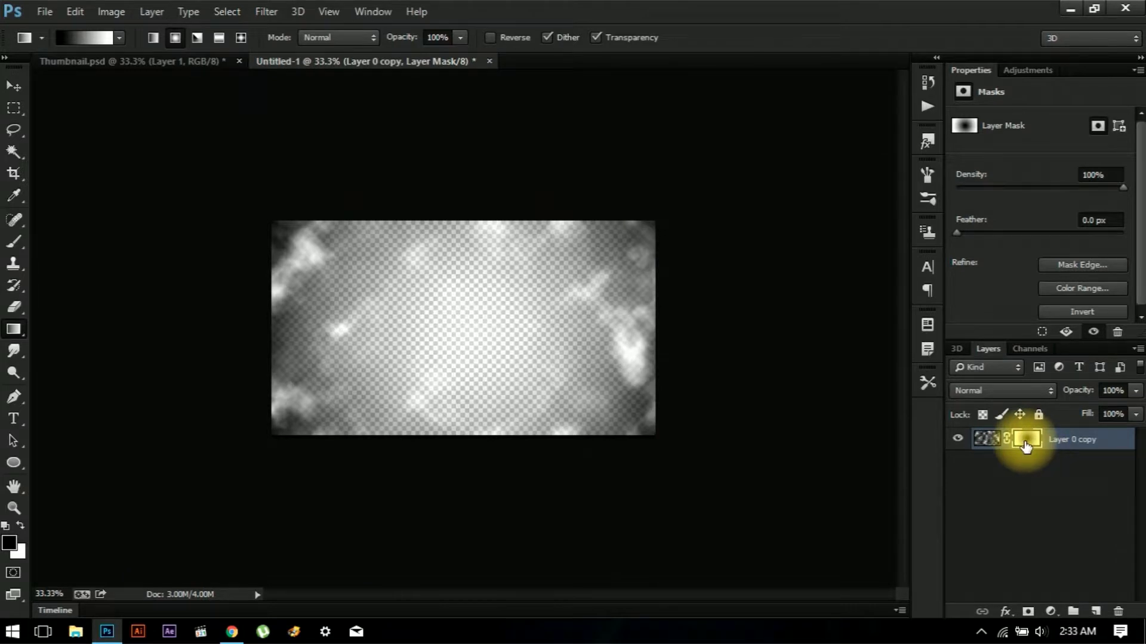
pyautogui.hotkey('ctrl', 'i')
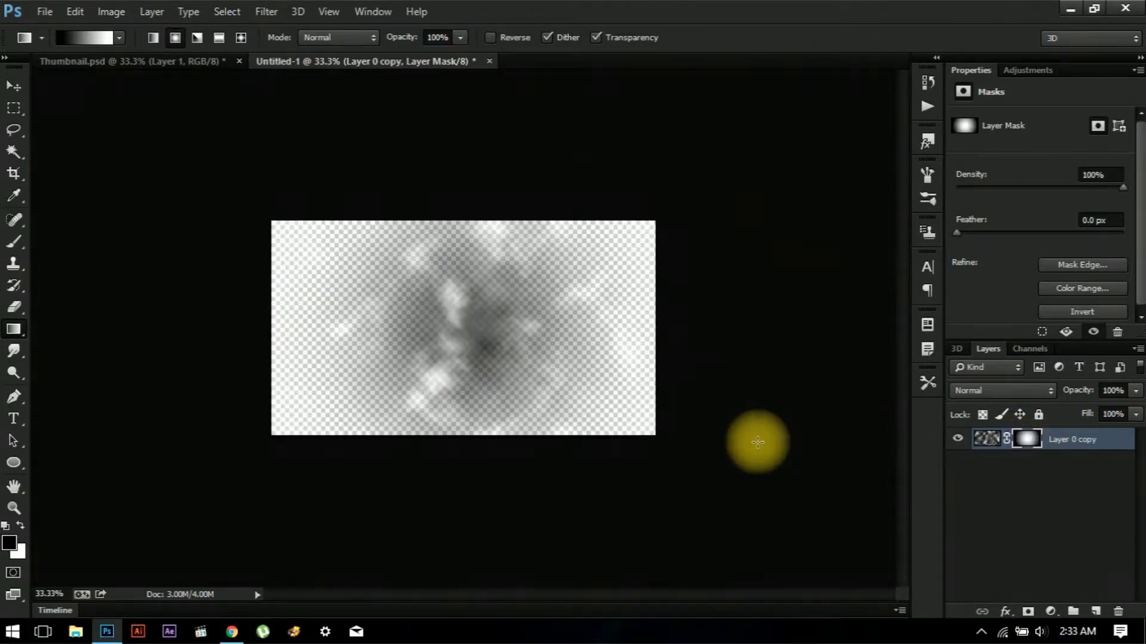
pyautogui.hotkey('ctrl', '+')
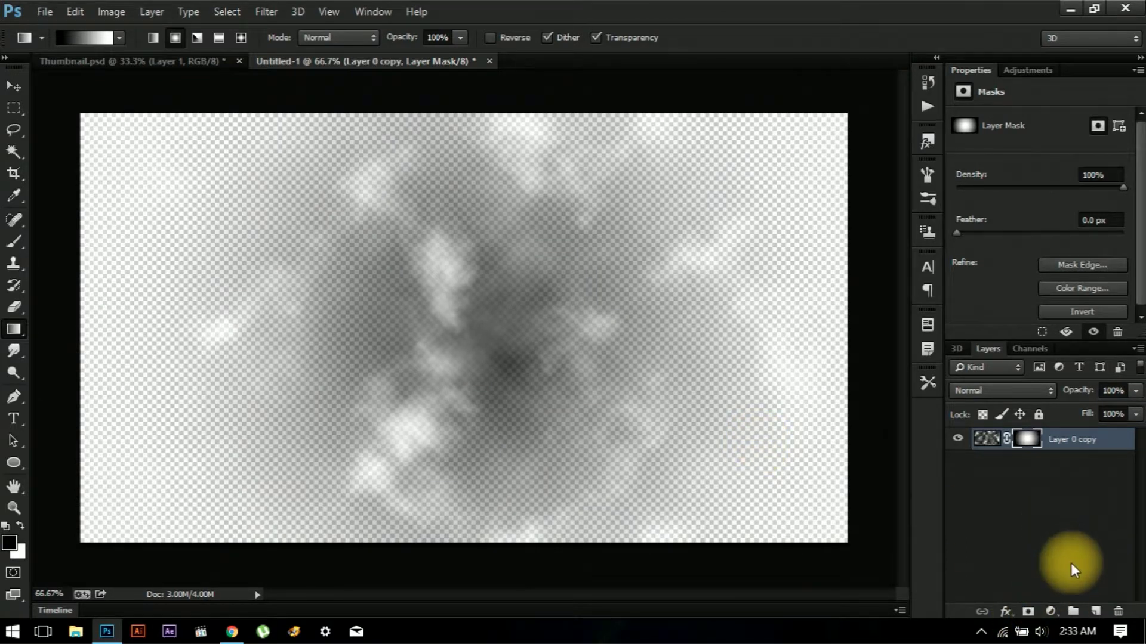
# Create a new Layer 1 and move it below Layer 0 copy
pyautogui.hotkey('ctrl', 'shift', 'n')
pyautogui.press('Return')
pyautogui.moveTo(1081, 439); pyautogui.dragTo(979, 490)
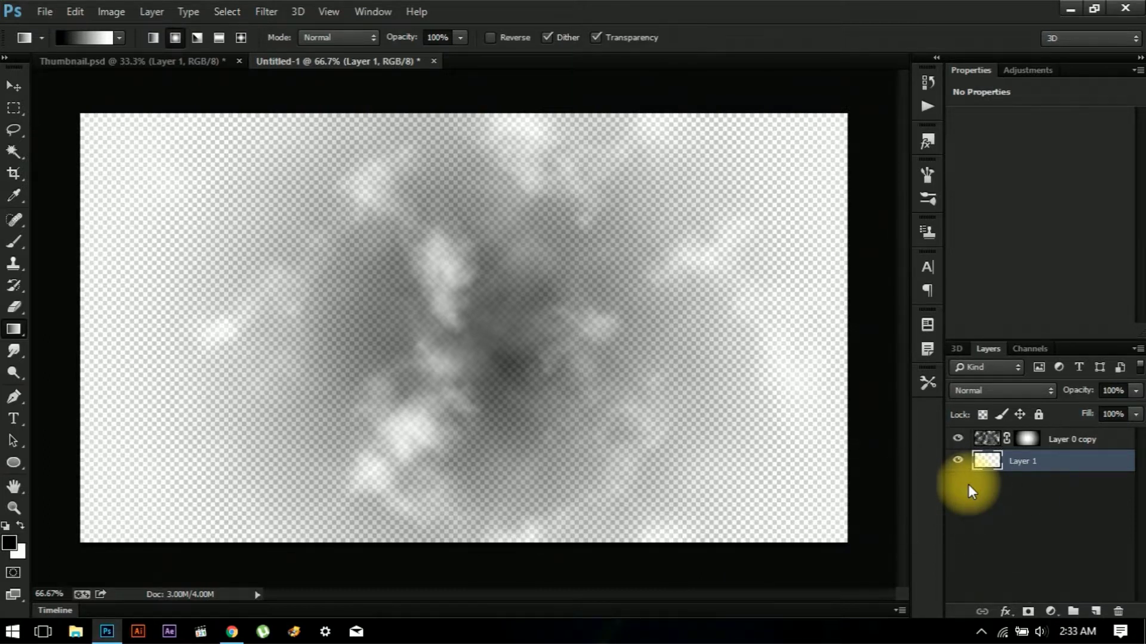
# Fill Layer 1 with black and lower Layer 0 copy's mask density to 92%
pyautogui.hotkey('shift', 'g')
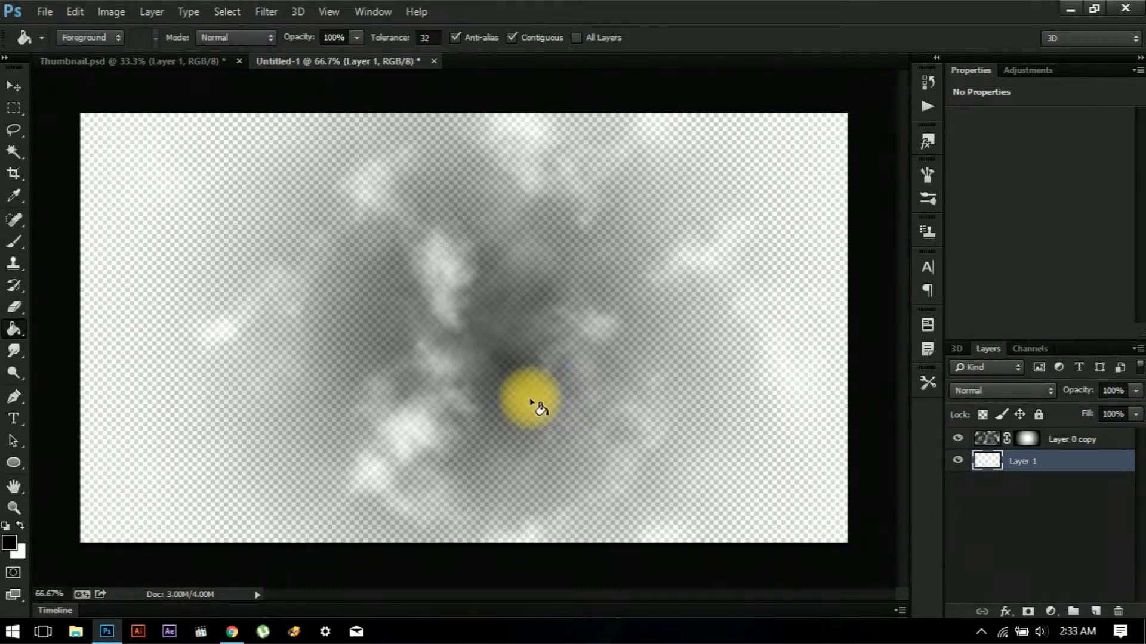
pyautogui.click(531, 399)
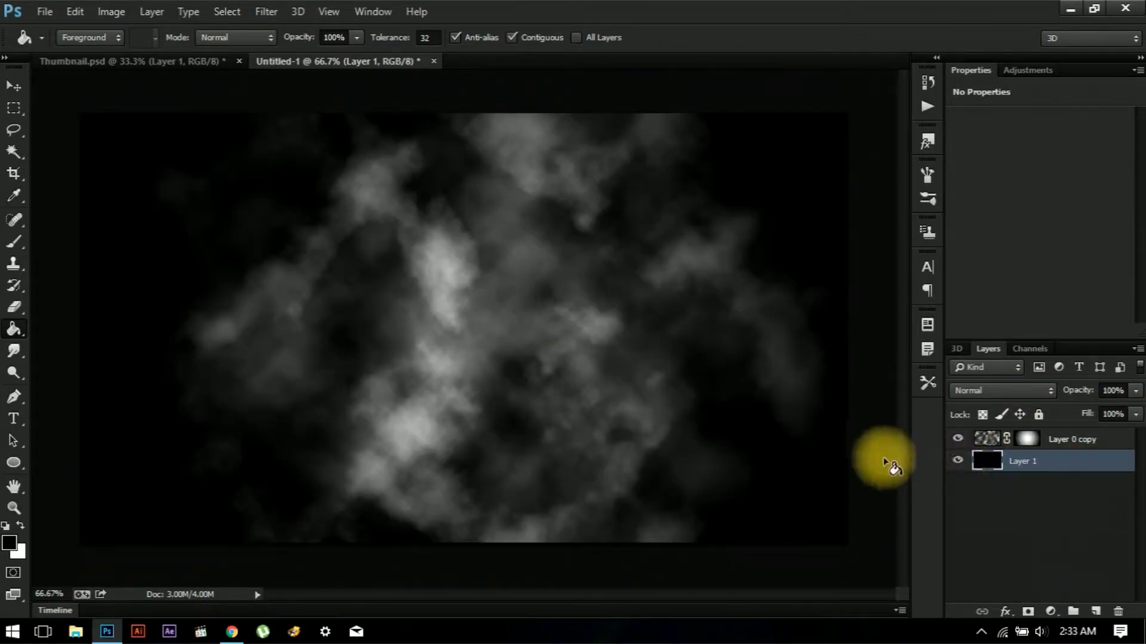
pyautogui.click(1025, 438)
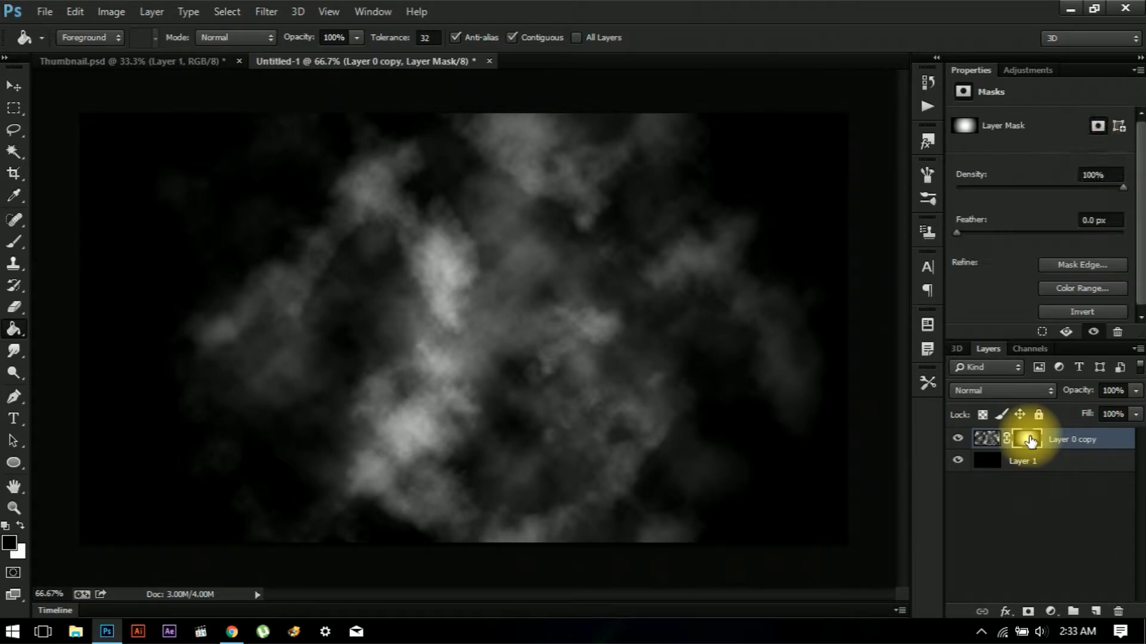
pyautogui.moveTo(1120, 187); pyautogui.dragTo(1111, 187)
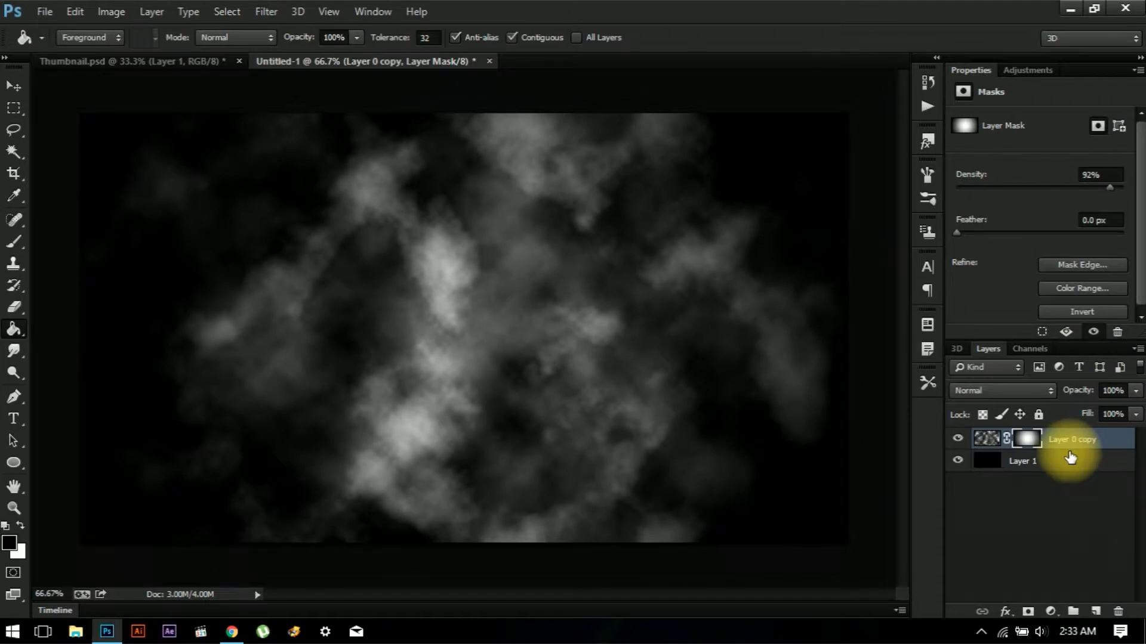
# Create Layer 2 and brush sky blue #00a8ff across the top-left
pyautogui.hotkey('ctrl', 'shift', 'n')
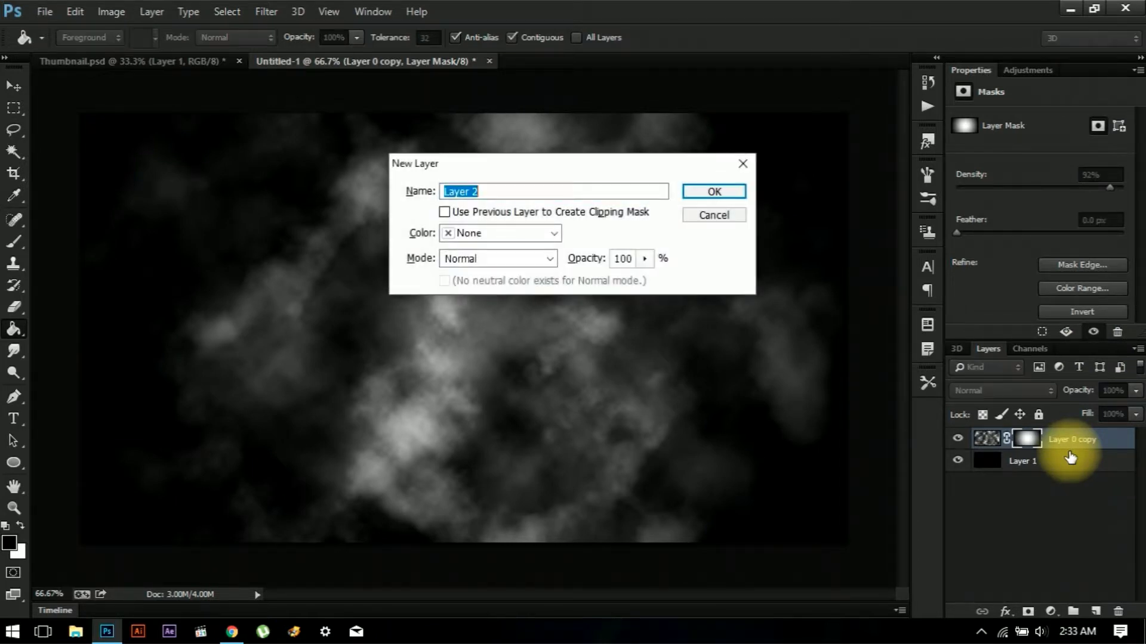
pyautogui.press('Return')
pyautogui.press('b')
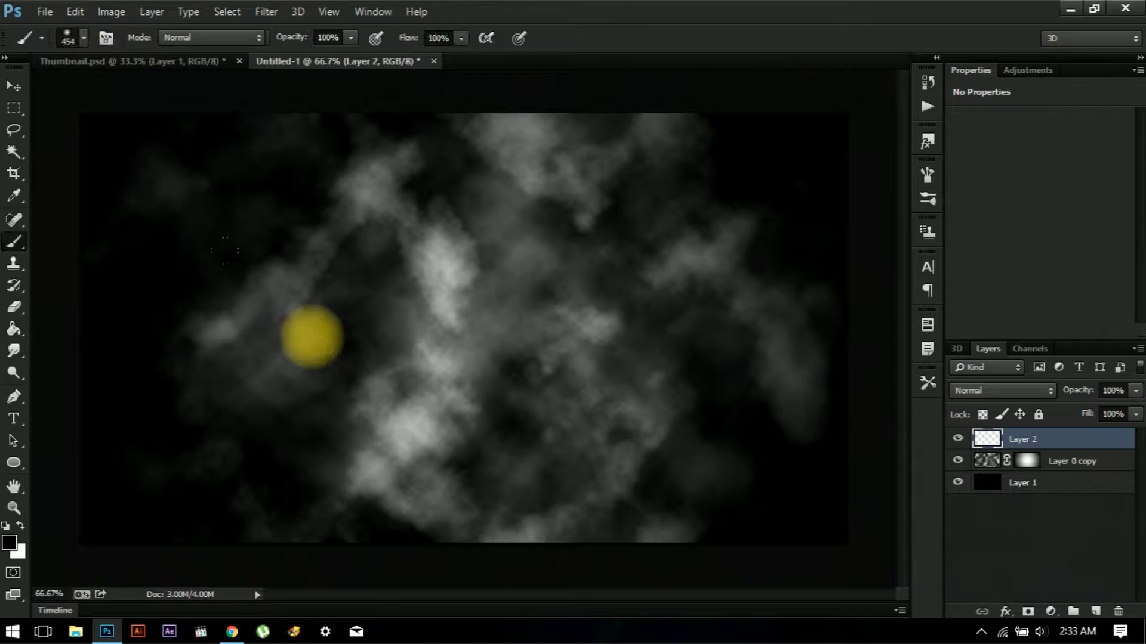
pyautogui.click(10, 542)
pyautogui.moveTo(861, 187); pyautogui.dragTo(924, 153)
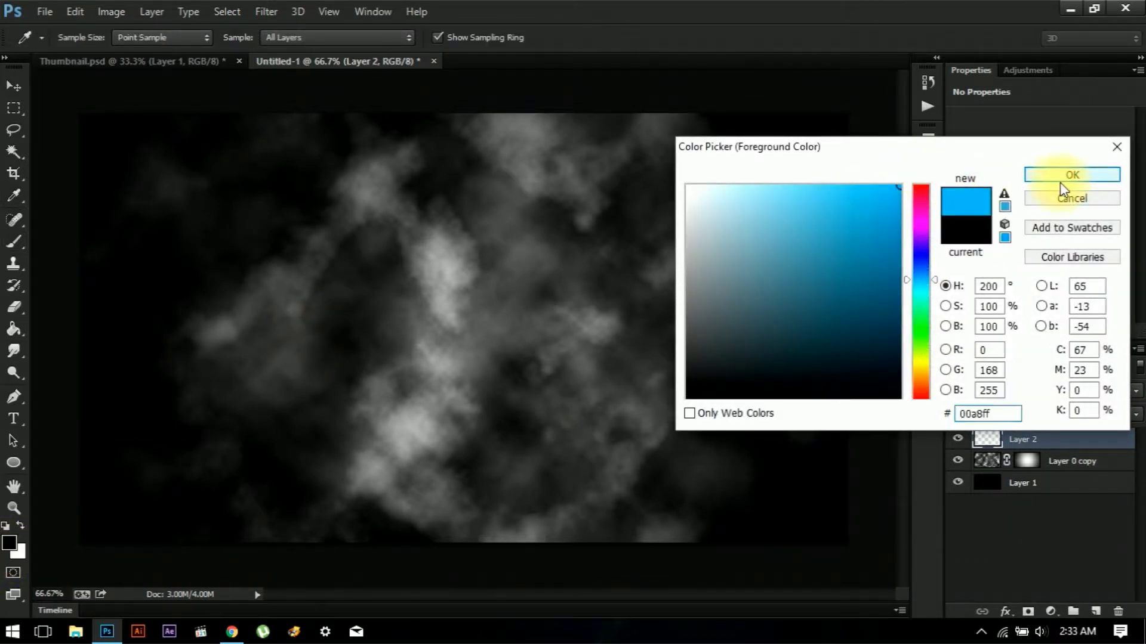
pyautogui.click(1060, 180)
pyautogui.moveTo(105, 177)
pyautogui.mouseDown()
pyautogui.moveTo(263, 165)
pyautogui.moveTo(414, 189)
pyautogui.moveTo(553, 154)
pyautogui.moveTo(684, 148)
pyautogui.moveTo(310, 275)
pyautogui.moveTo(179, 277)
pyautogui.moveTo(130, 345)
pyautogui.mouseUp()
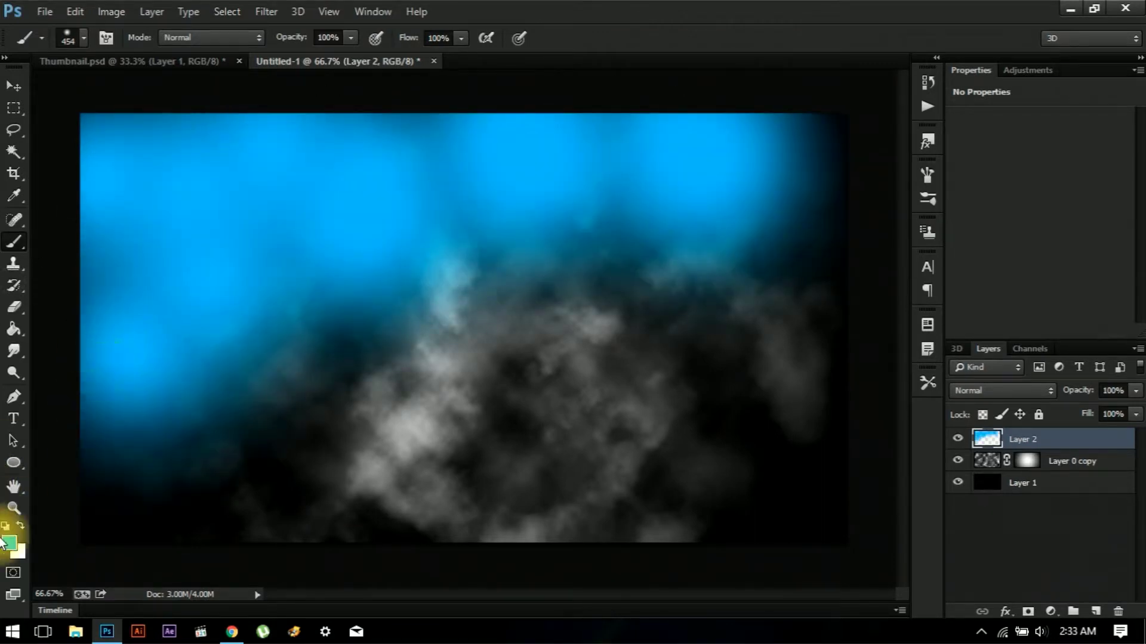
# Brush magenta #f600ff from the top-right and deep blue #004eff over the lower-left
pyautogui.click(10, 541)
pyautogui.click(923, 221)
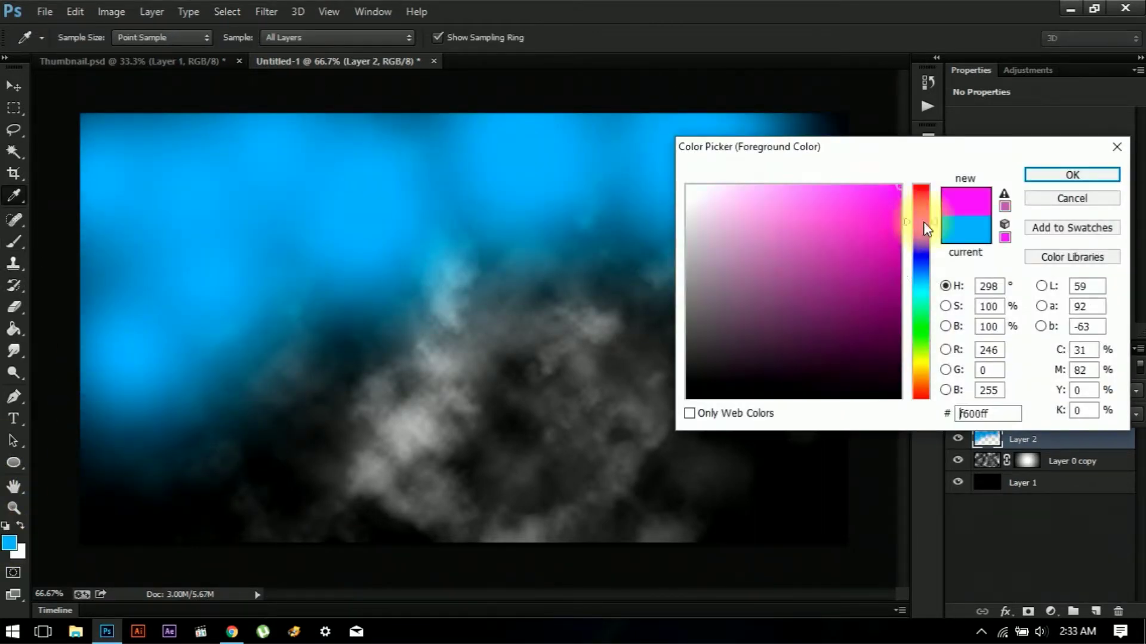
pyautogui.click(1038, 175)
pyautogui.moveTo(831, 189)
pyautogui.mouseDown()
pyautogui.moveTo(779, 347)
pyautogui.moveTo(818, 234)
pyautogui.moveTo(682, 396)
pyautogui.moveTo(616, 343)
pyautogui.moveTo(493, 372)
pyautogui.moveTo(832, 411)
pyautogui.moveTo(442, 345)
pyautogui.mouseUp()
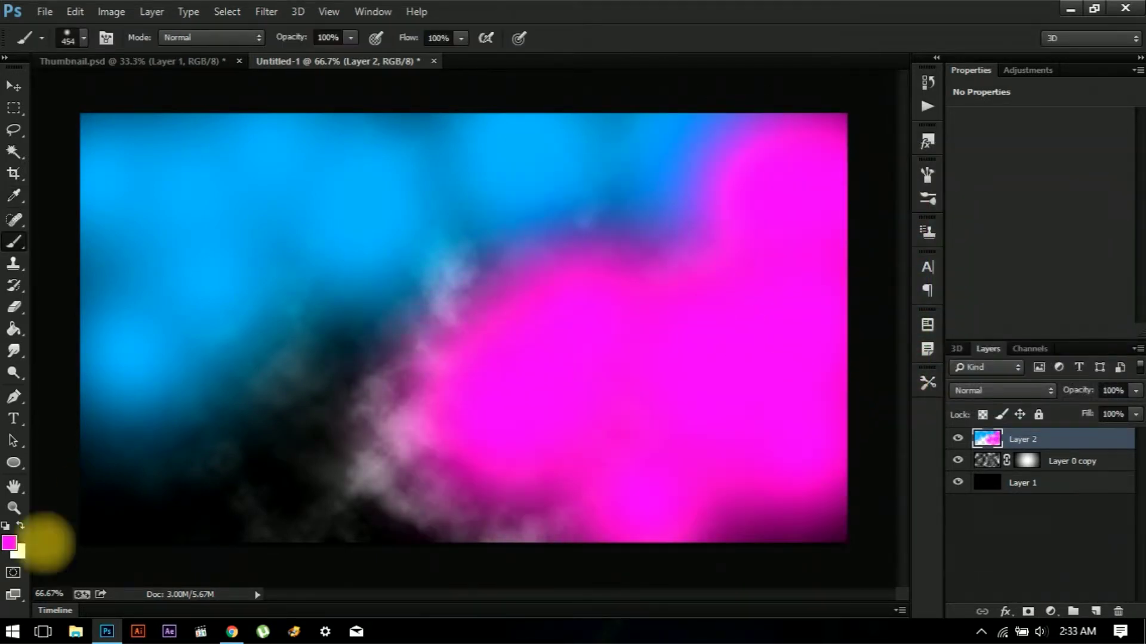
pyautogui.click(10, 541)
pyautogui.moveTo(915, 278); pyautogui.dragTo(915, 267)
pyautogui.click(1072, 175)
pyautogui.moveTo(435, 435)
pyautogui.mouseDown()
pyautogui.moveTo(256, 558)
pyautogui.moveTo(131, 453)
pyautogui.moveTo(218, 489)
pyautogui.moveTo(512, 524)
pyautogui.mouseUp()
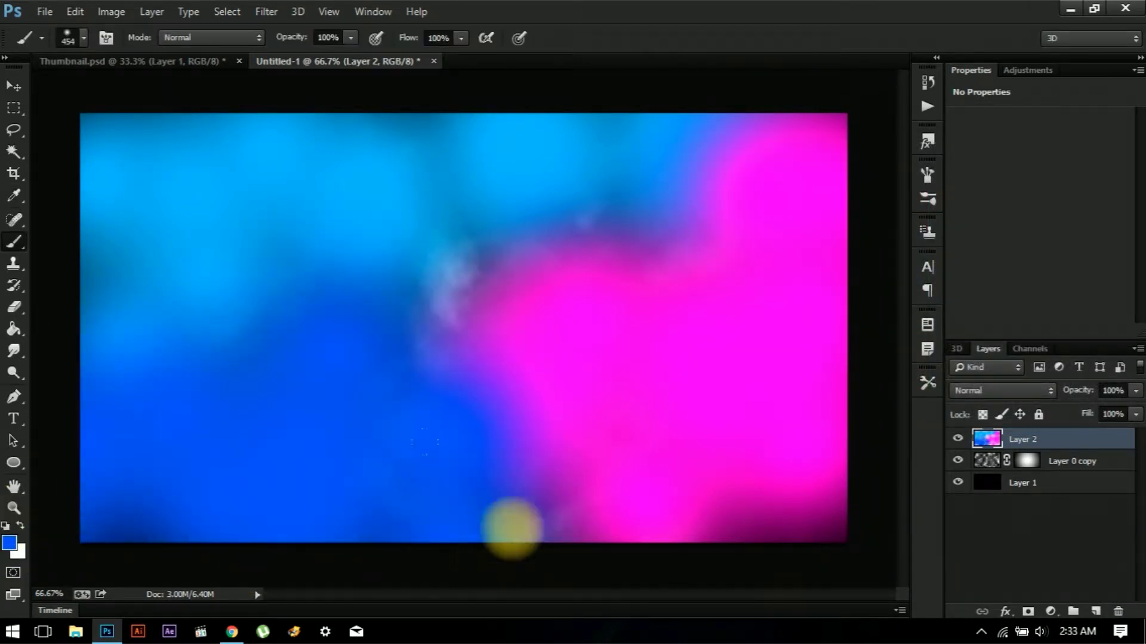
# Apply a Spin Radial Blur, amount 45 at Best quality, to Layer 2
pyautogui.click(270, 13)
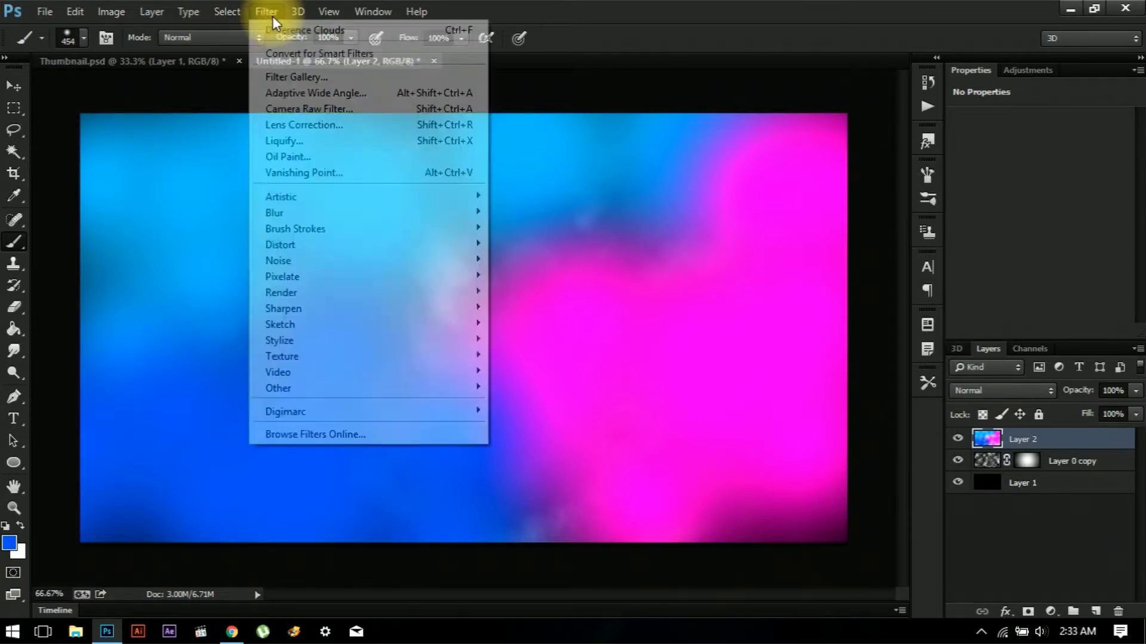
pyautogui.moveTo(366, 210)
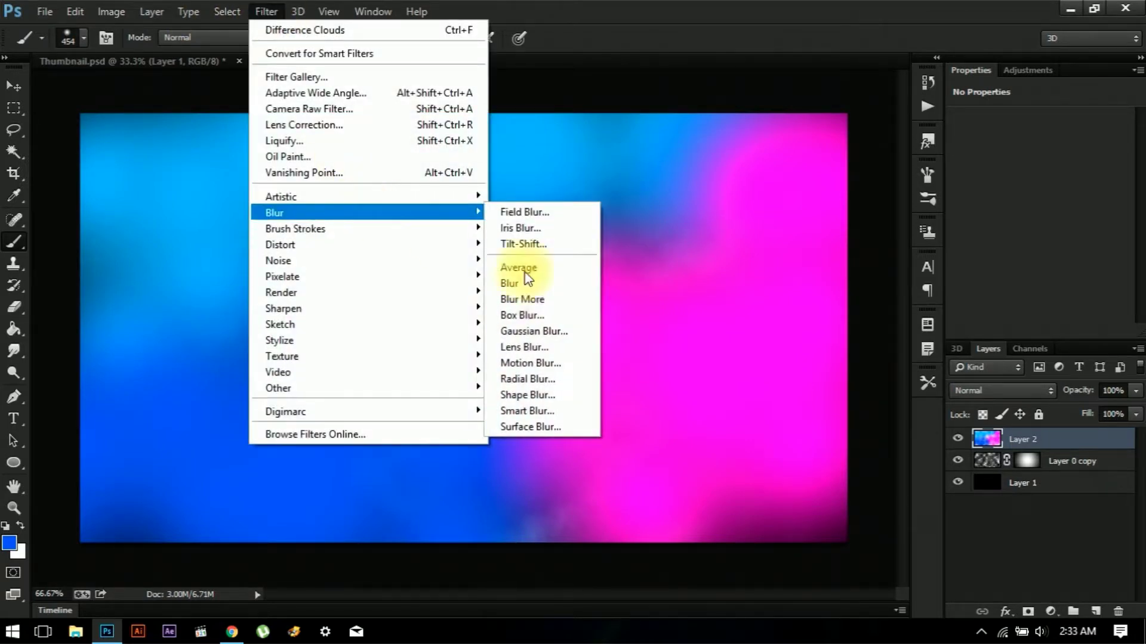
pyautogui.click(543, 377)
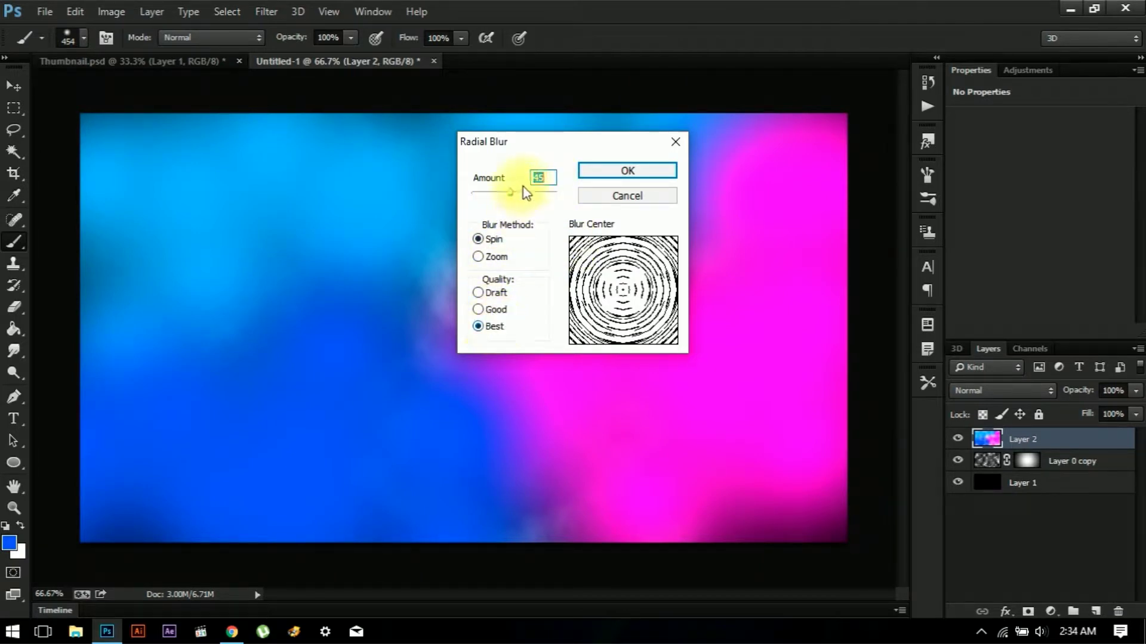
pyautogui.click(624, 174)
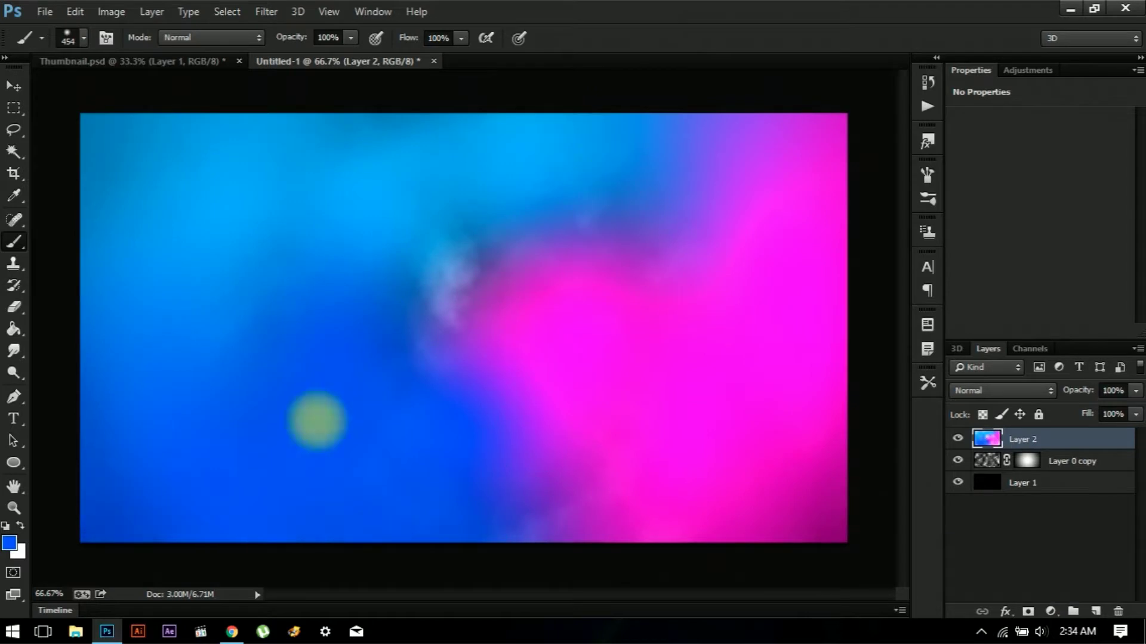
# Apply a 7.8-pixel Gaussian Blur to Layer 2
pyautogui.click(267, 12)
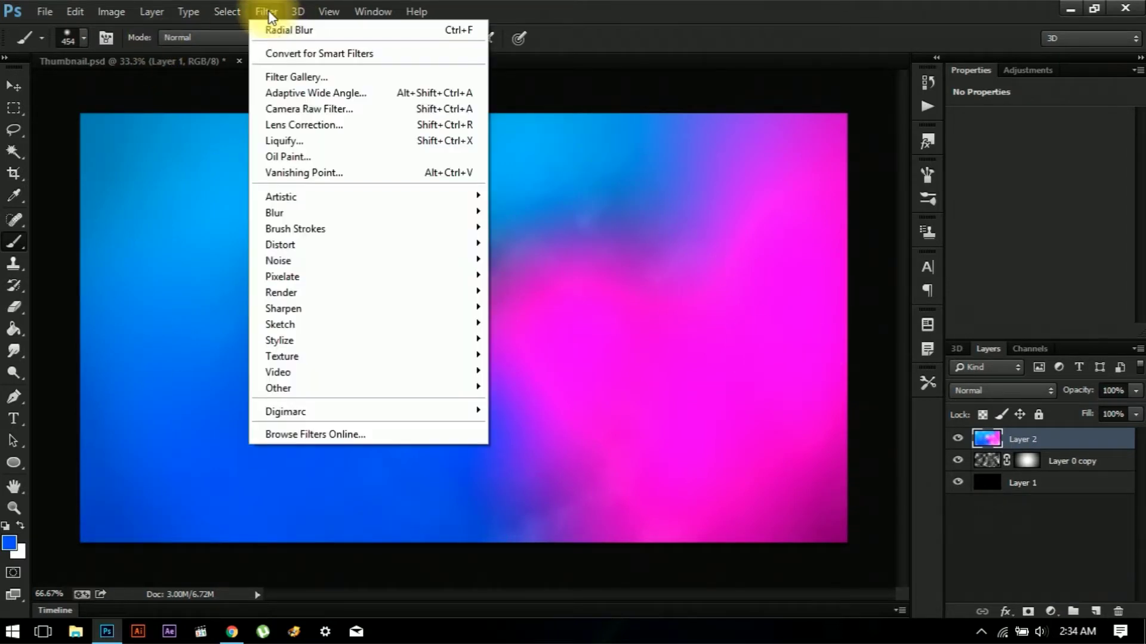
pyautogui.moveTo(346, 226)
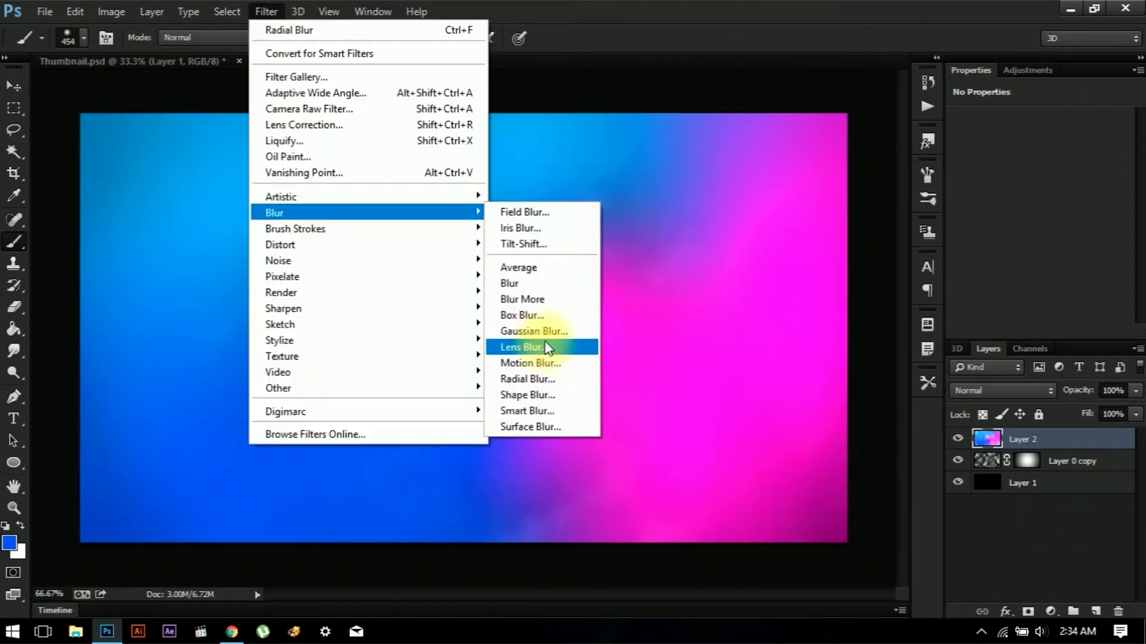
pyautogui.click(540, 331)
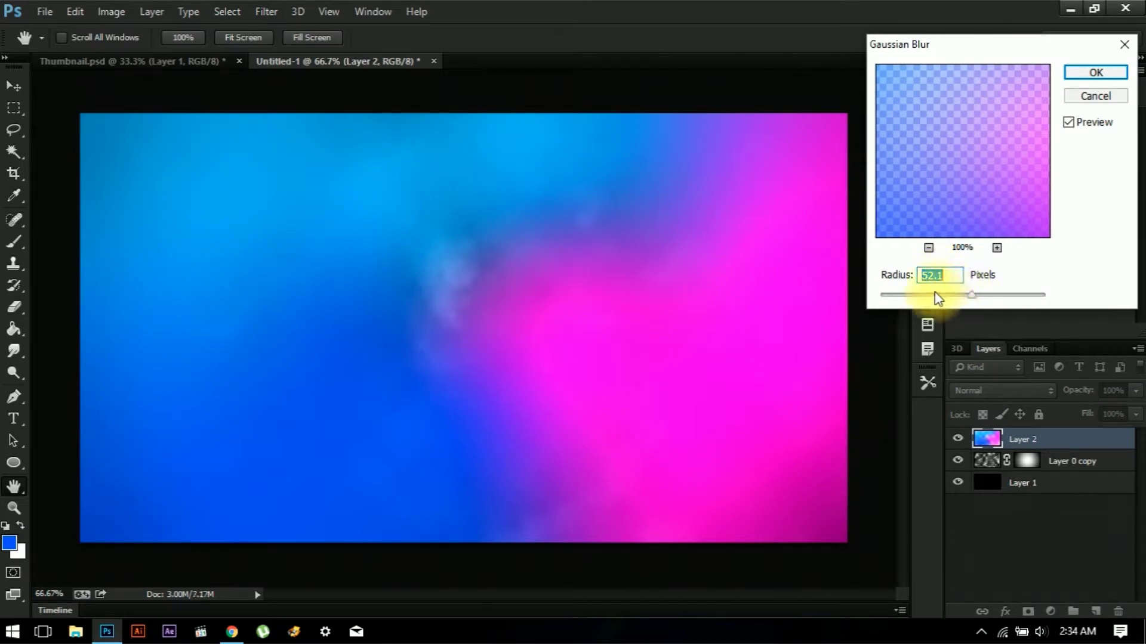
pyautogui.moveTo(928, 299); pyautogui.dragTo(927, 299)
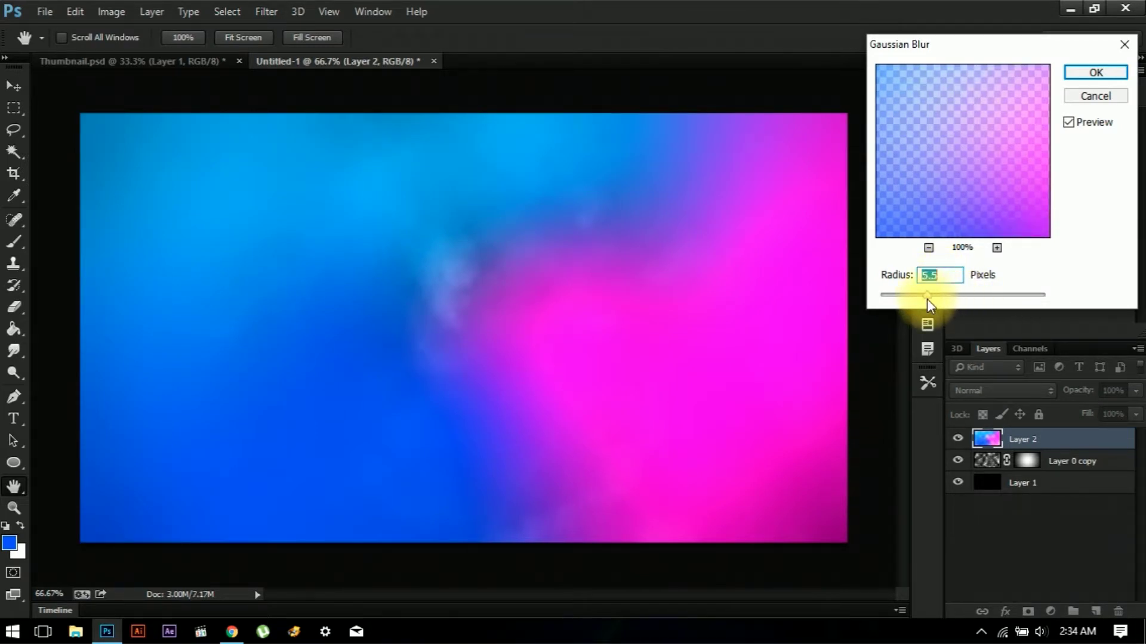
pyautogui.click(1113, 71)
pyautogui.press('b')
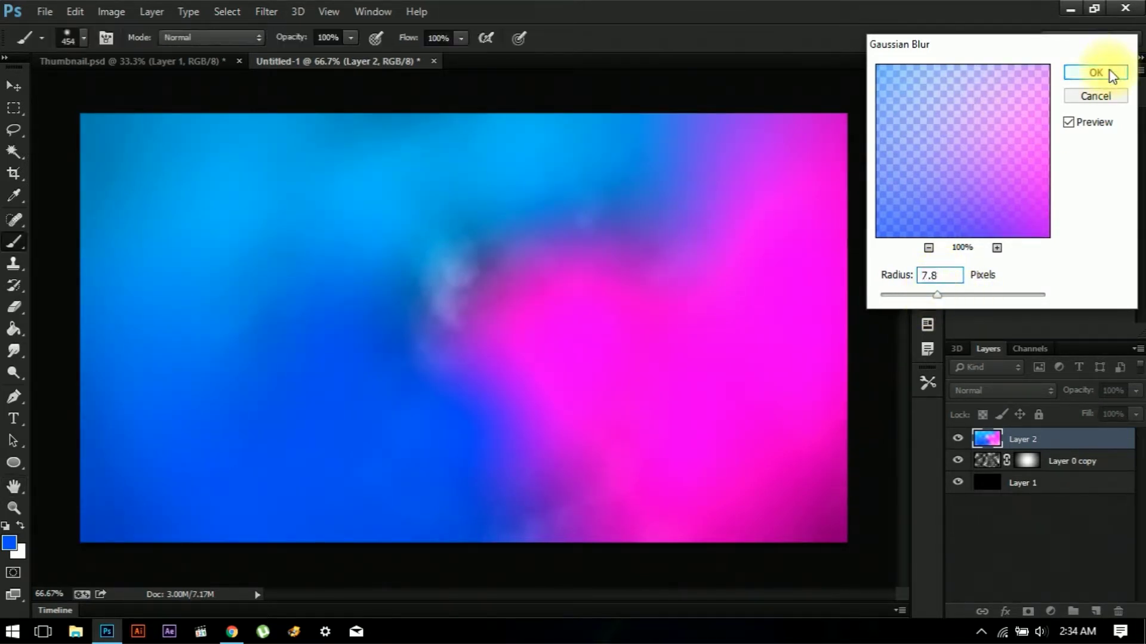
pyautogui.click(1004, 395)
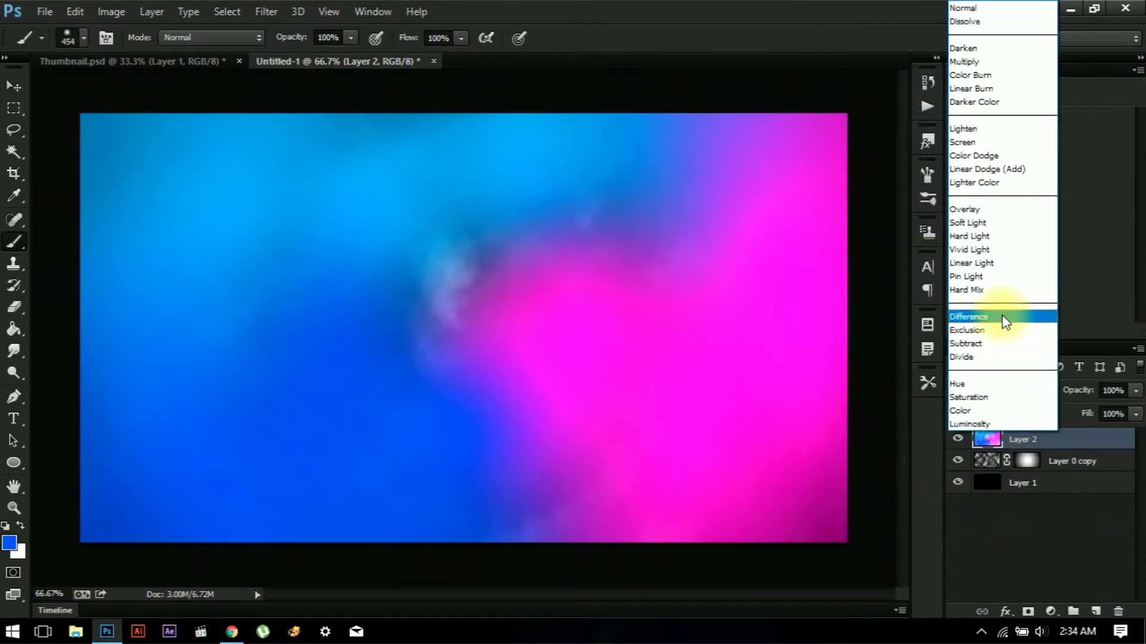
# Set Layer 2 to Linear Dodge (Add) at 84% opacity, then select all three layers
pyautogui.click(996, 170)
pyautogui.click(1136, 392)
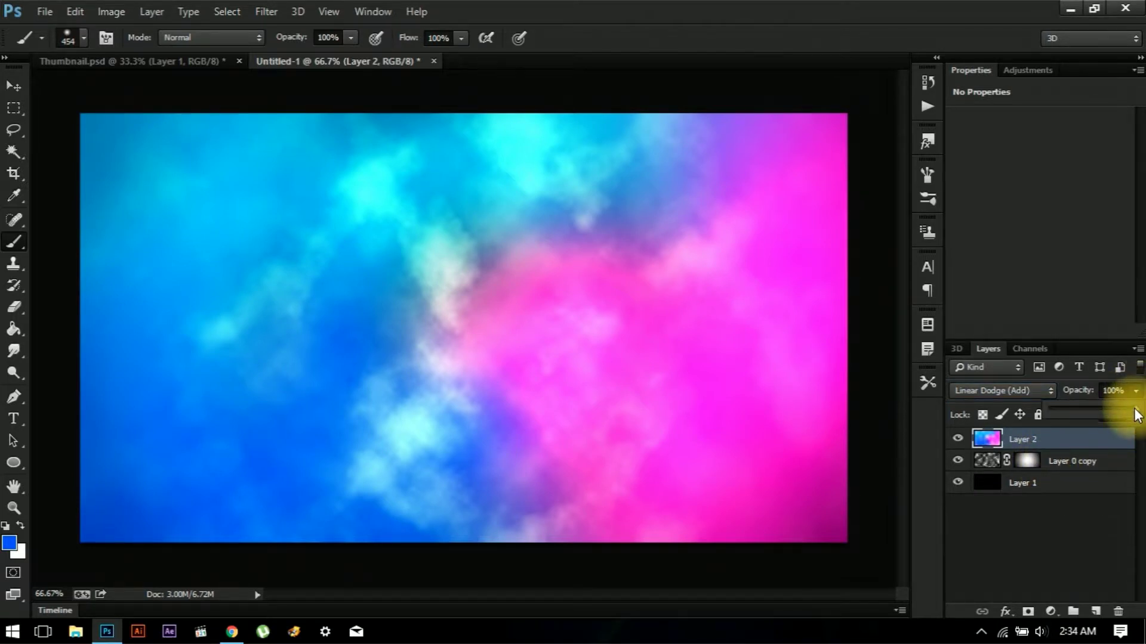
pyautogui.moveTo(1122, 408); pyautogui.dragTo(1117, 408)
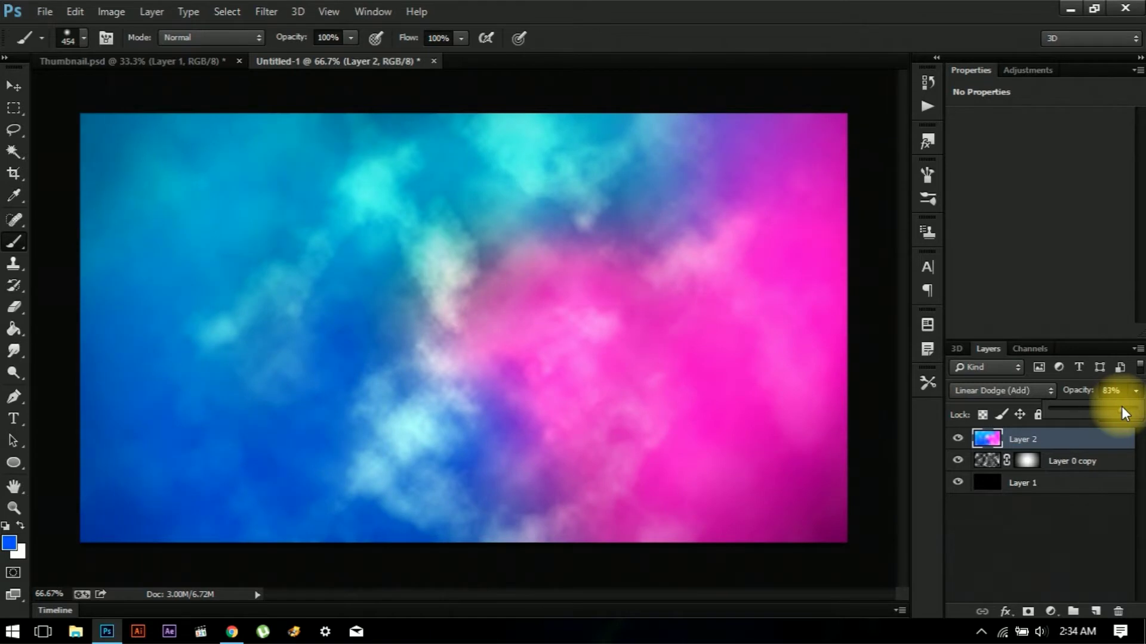
pyautogui.moveTo(1122, 407); pyautogui.dragTo(1123, 407)
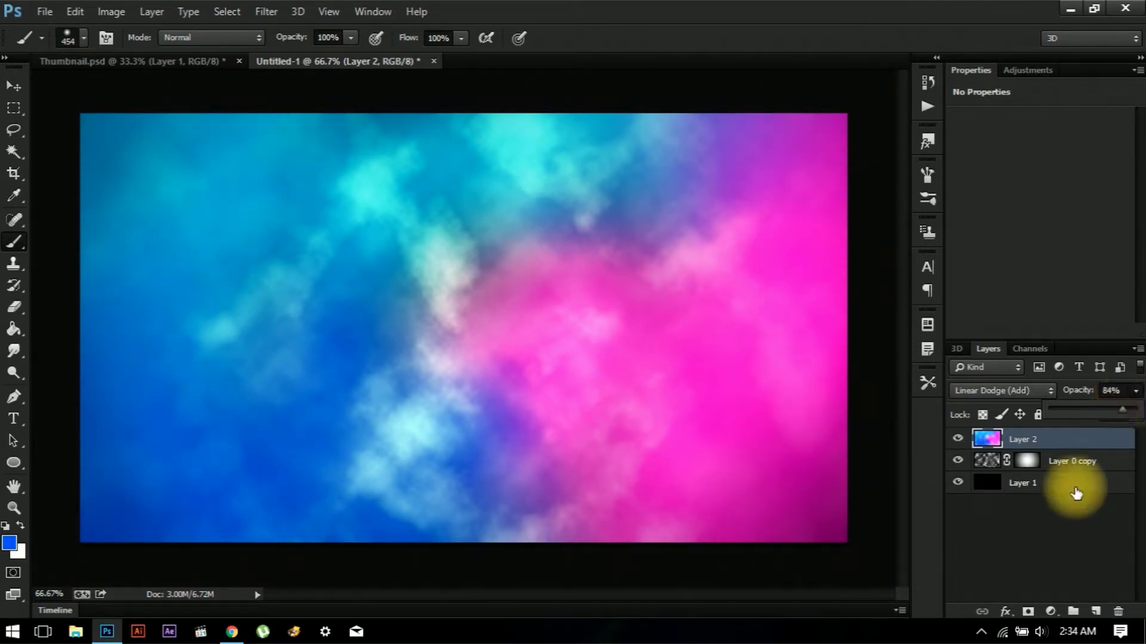
pyautogui.keyDown('ctrl'); pyautogui.click(1074, 462); pyautogui.keyUp('ctrl')
pyautogui.keyDown('ctrl'); pyautogui.click(1080, 485); pyautogui.keyUp('ctrl')
# Group the layers into Group 1, merge a duplicate, copy it, and hide Group 1
pyautogui.hotkey('ctrl', 'g')
pyautogui.hotkey('ctrl', 'j')
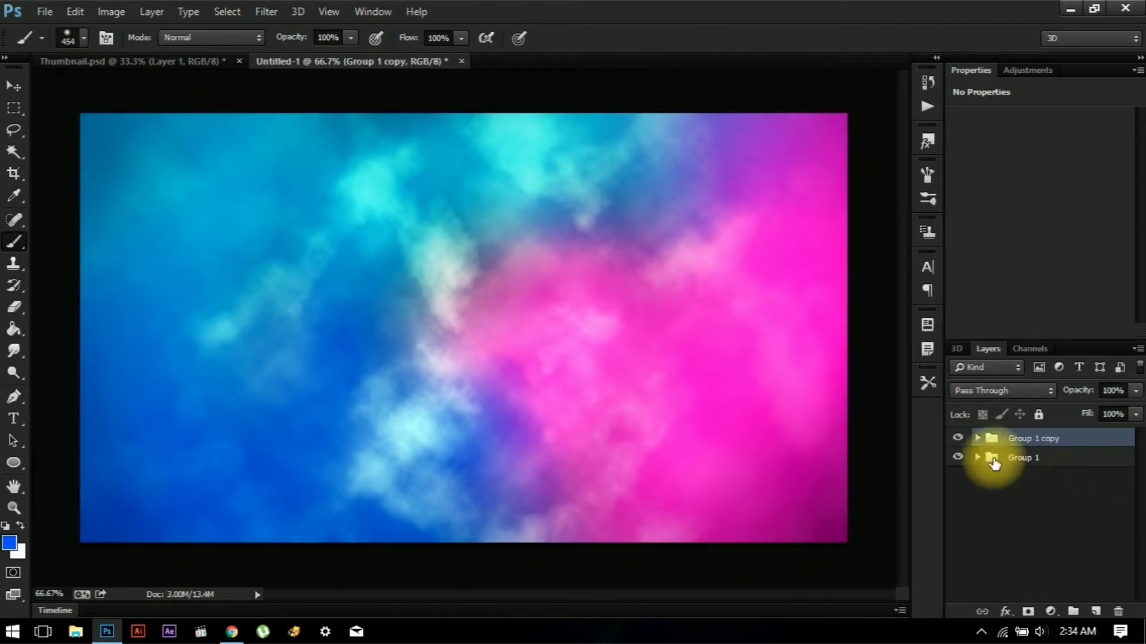
pyautogui.rightClick(1020, 445)
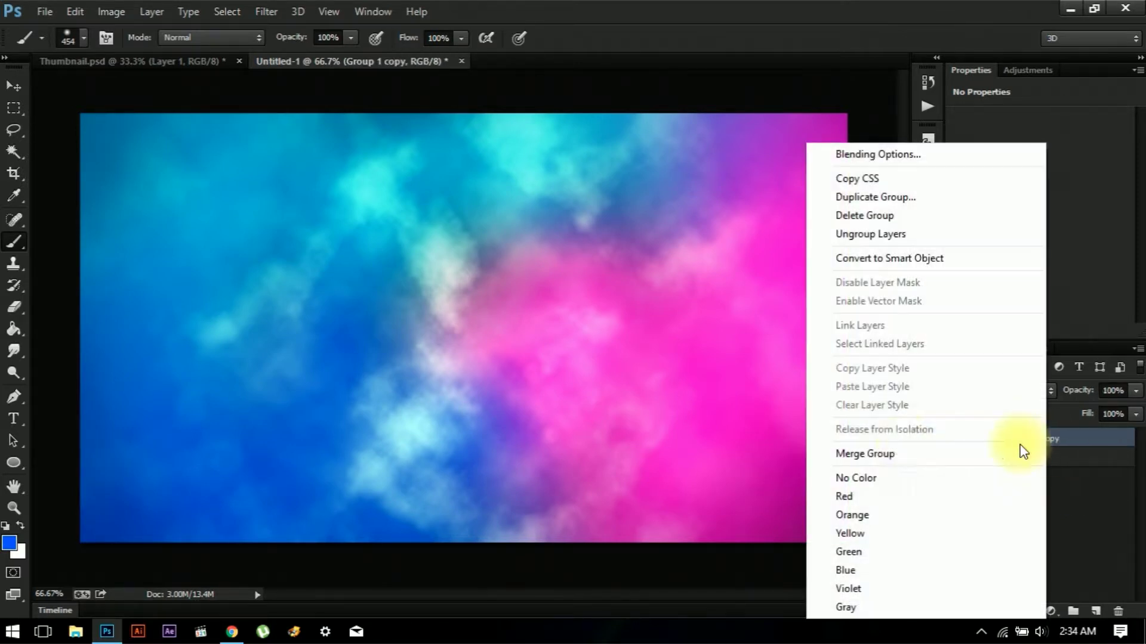
pyautogui.click(889, 455)
pyautogui.hotkey('ctrl', 'j')
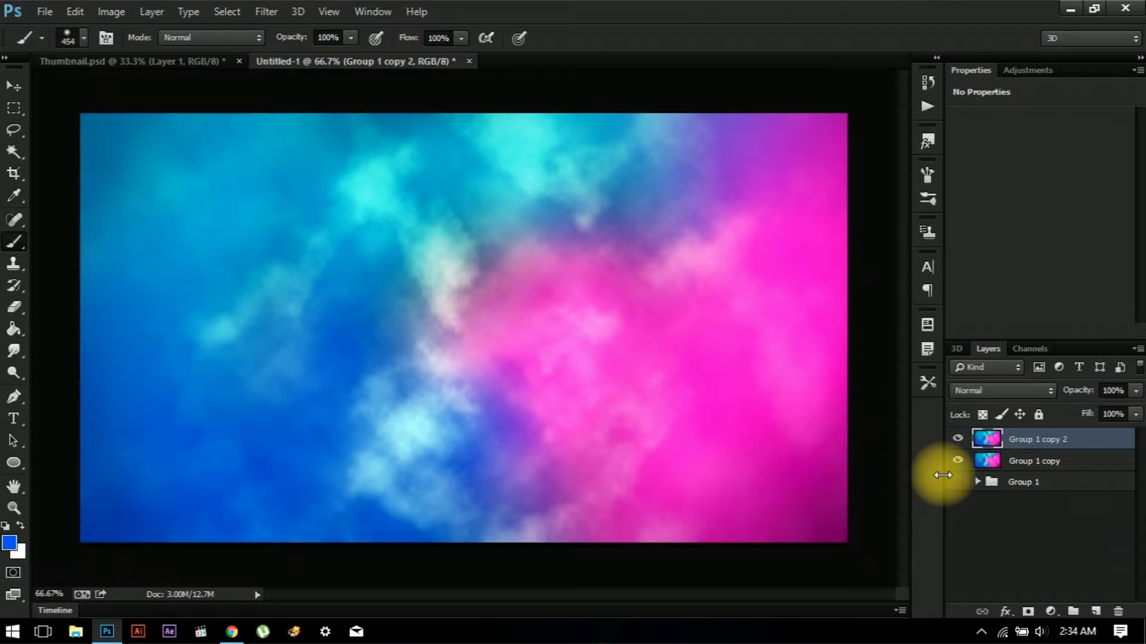
pyautogui.click(958, 481)
# Blend the top merged copy in Soft Light at 82% opacity
pyautogui.click(996, 391)
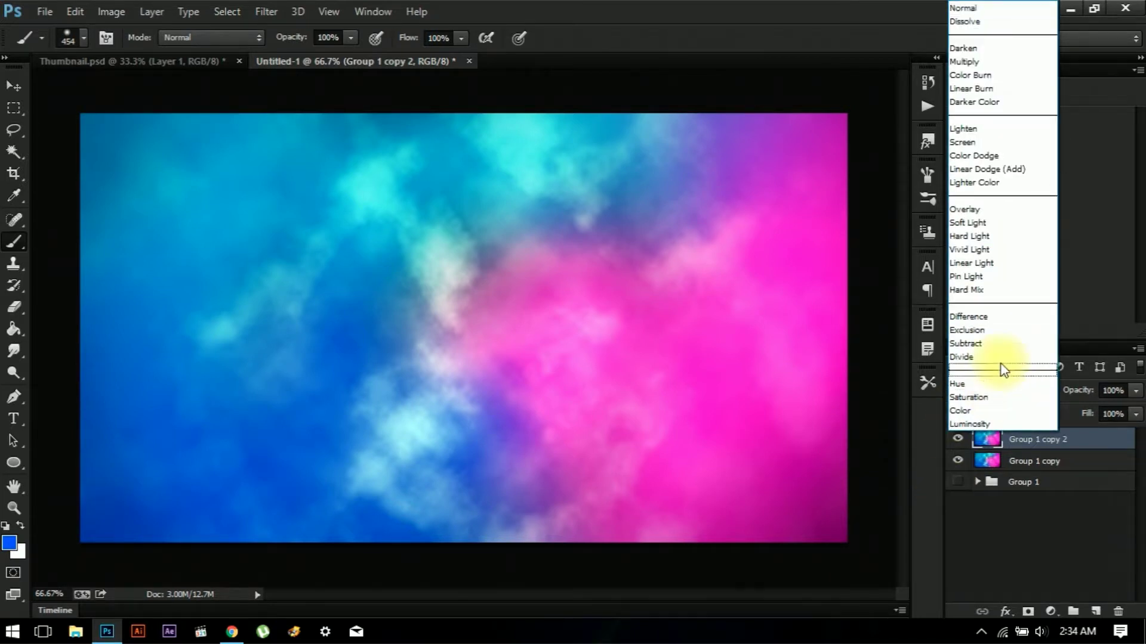
pyautogui.click(992, 154)
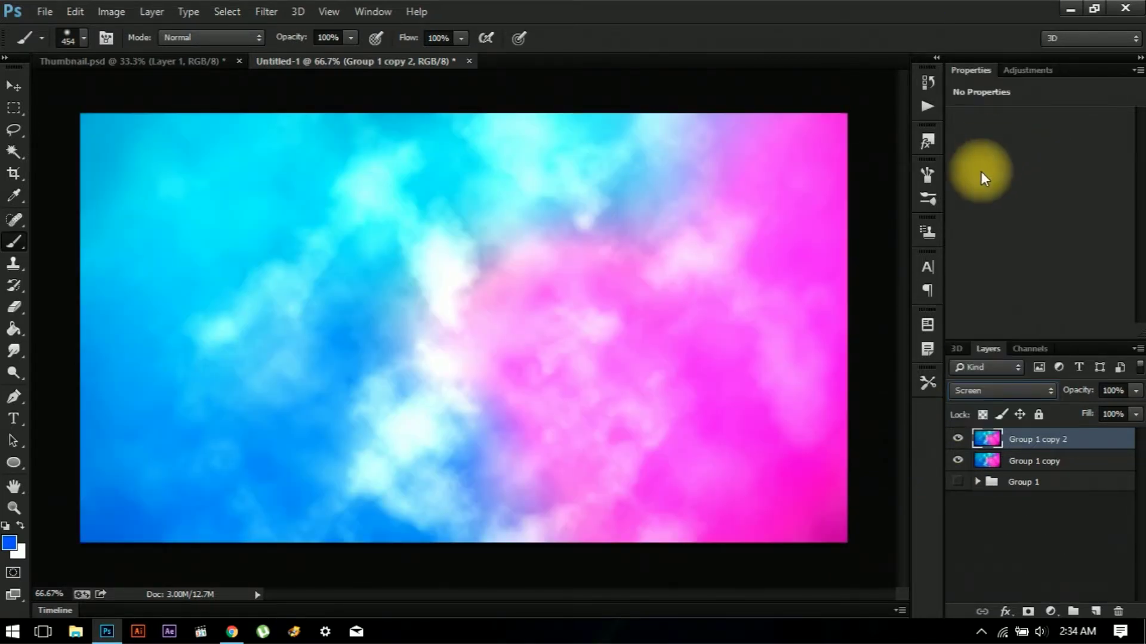
pyautogui.press('Down')
pyautogui.press('Down')
pyautogui.press('Down')
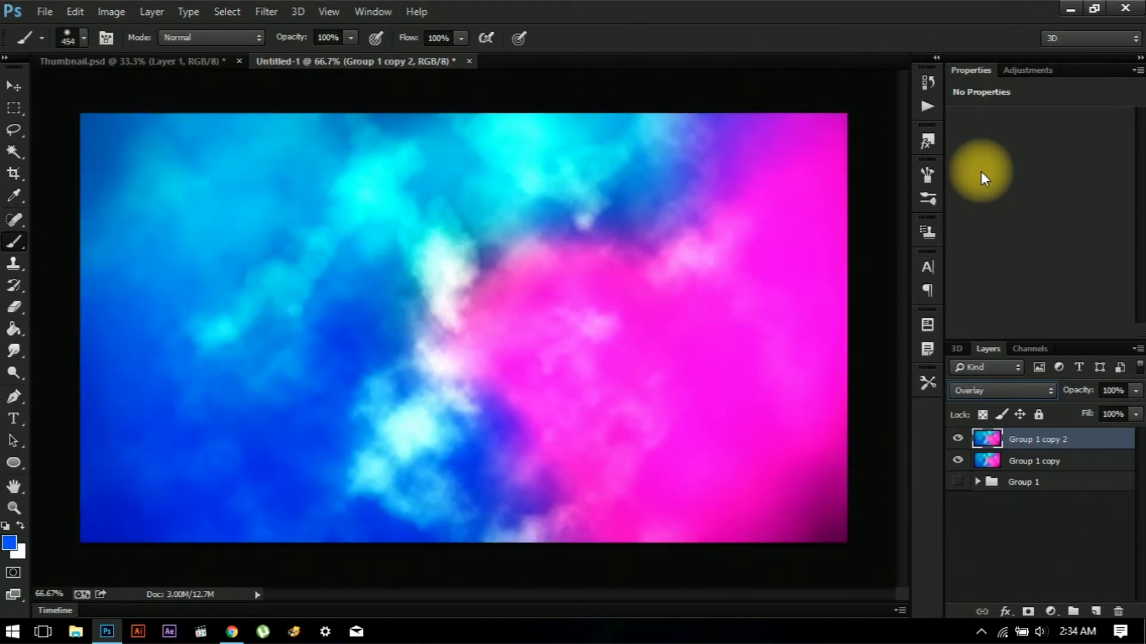
pyautogui.press('Down')
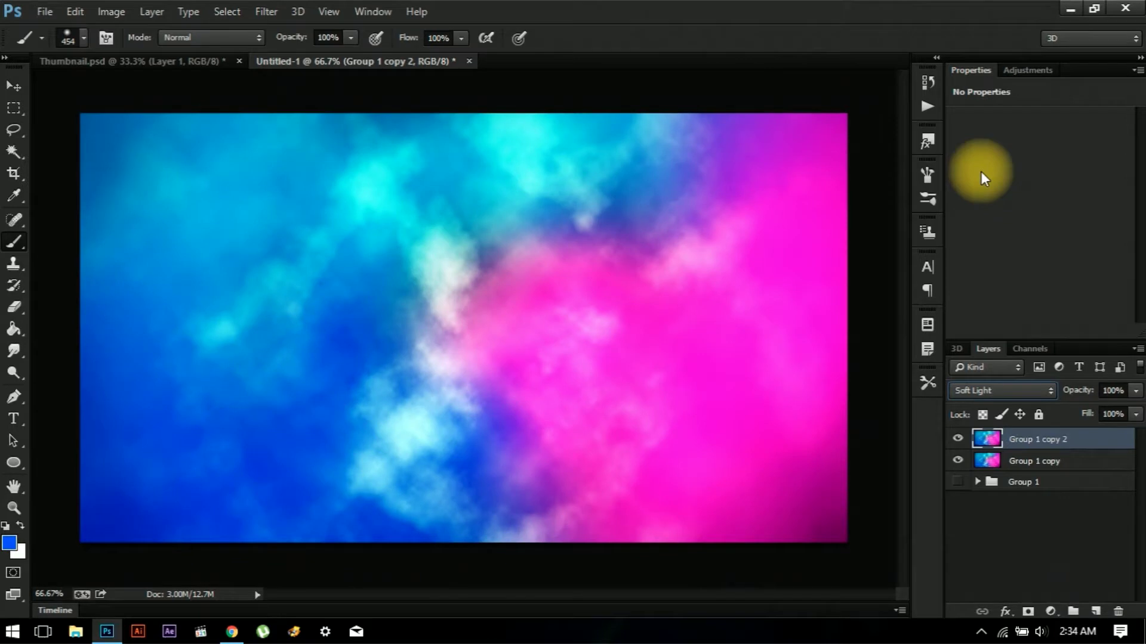
pyautogui.moveTo(1137, 391); pyautogui.dragTo(1132, 416)
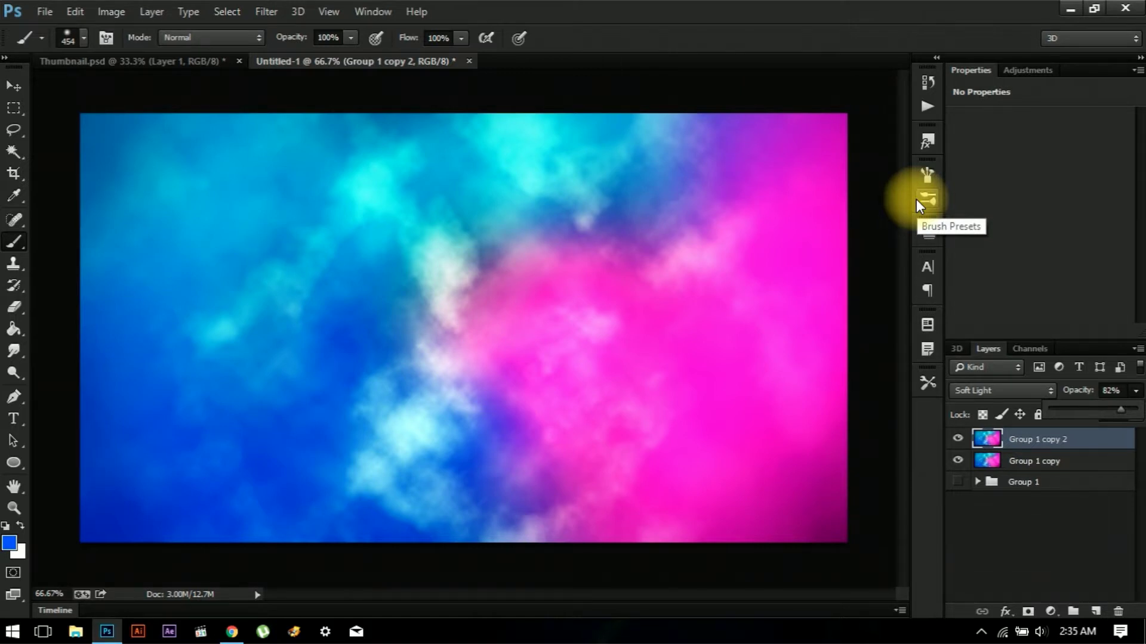
# Compare Untitled-1 with the finished Thumbnail.psd design, ending back on Untitled-1
pyautogui.click(142, 62)
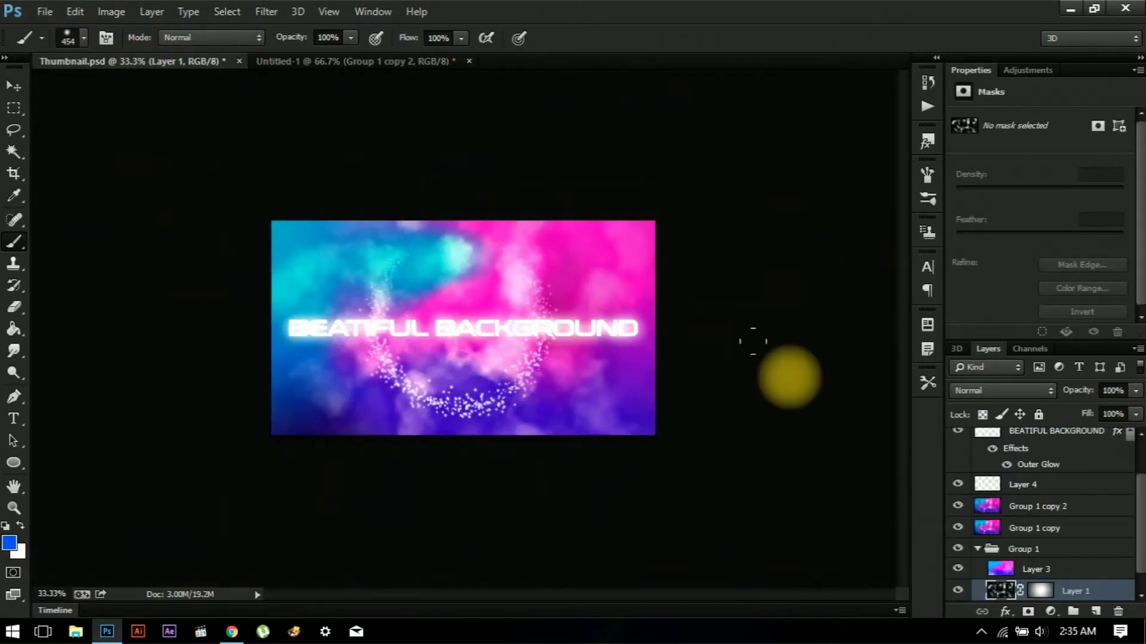
pyautogui.click(385, 62)
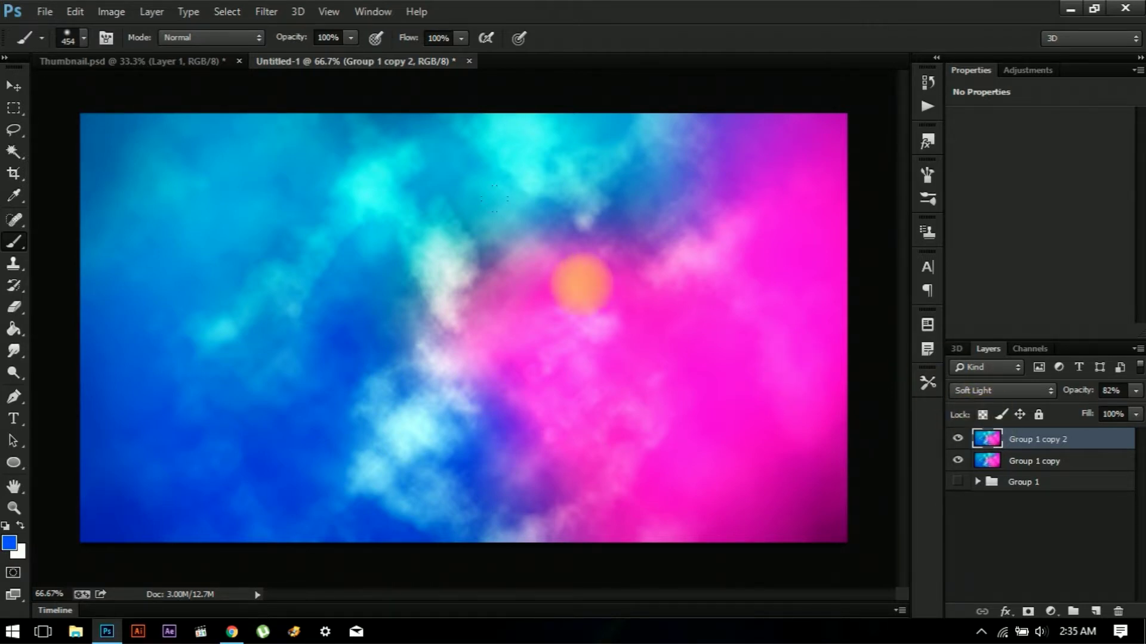
pyautogui.click(78, 60)
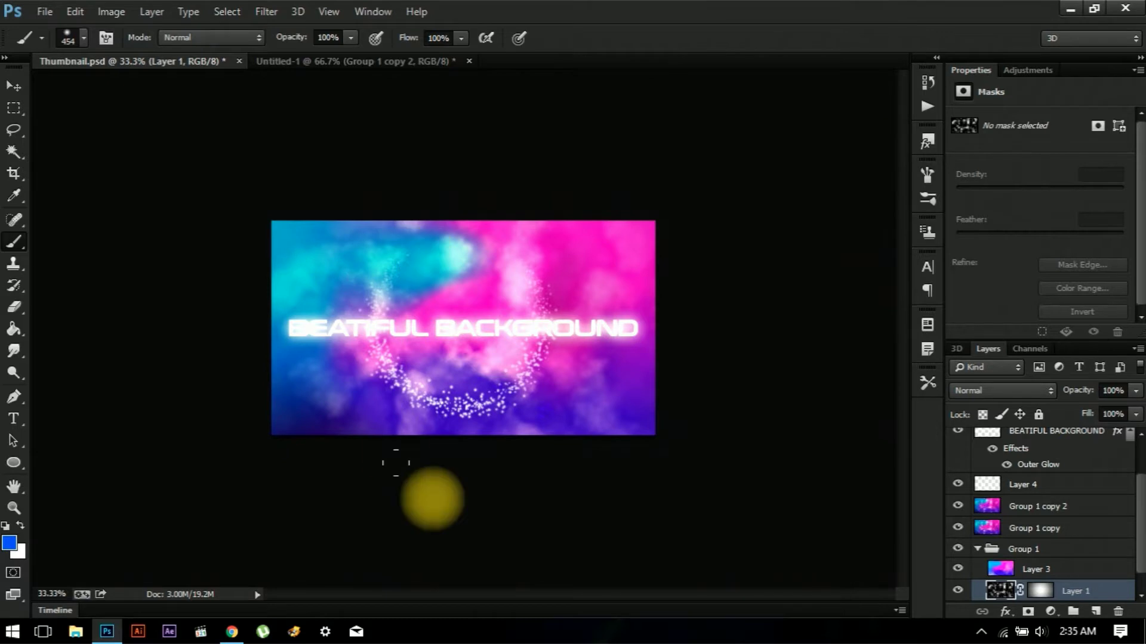
pyautogui.click(306, 60)
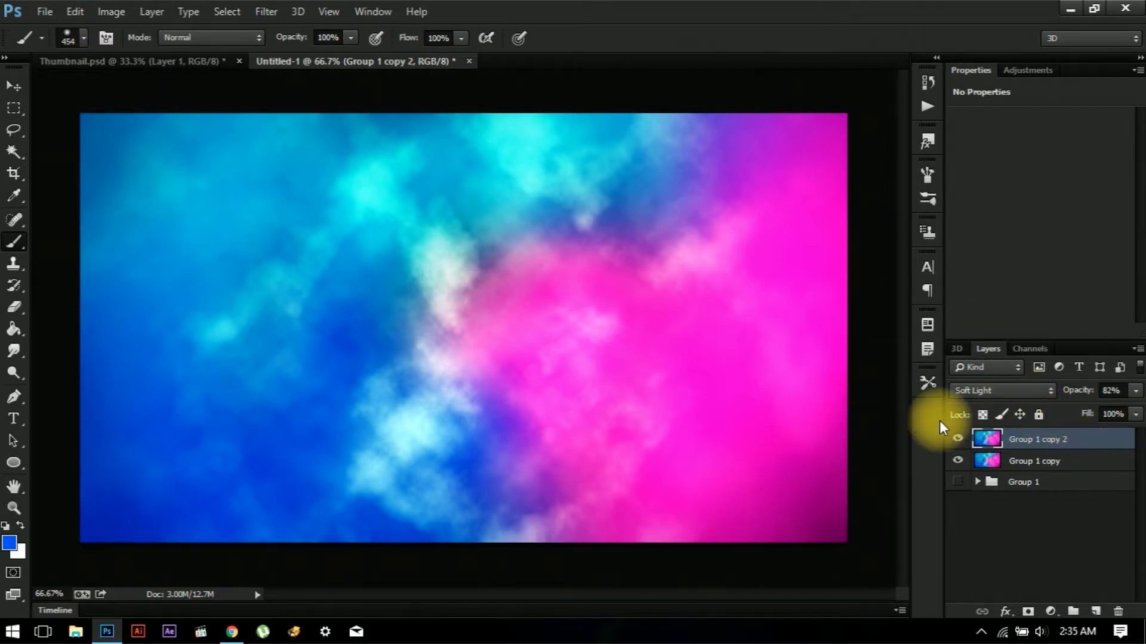
# Darken the cloud layer using Brightness/Contrast with brightness -64 and contrast 100
pyautogui.click(125, 17)
pyautogui.moveTo(131, 59)
pyautogui.click(358, 54)
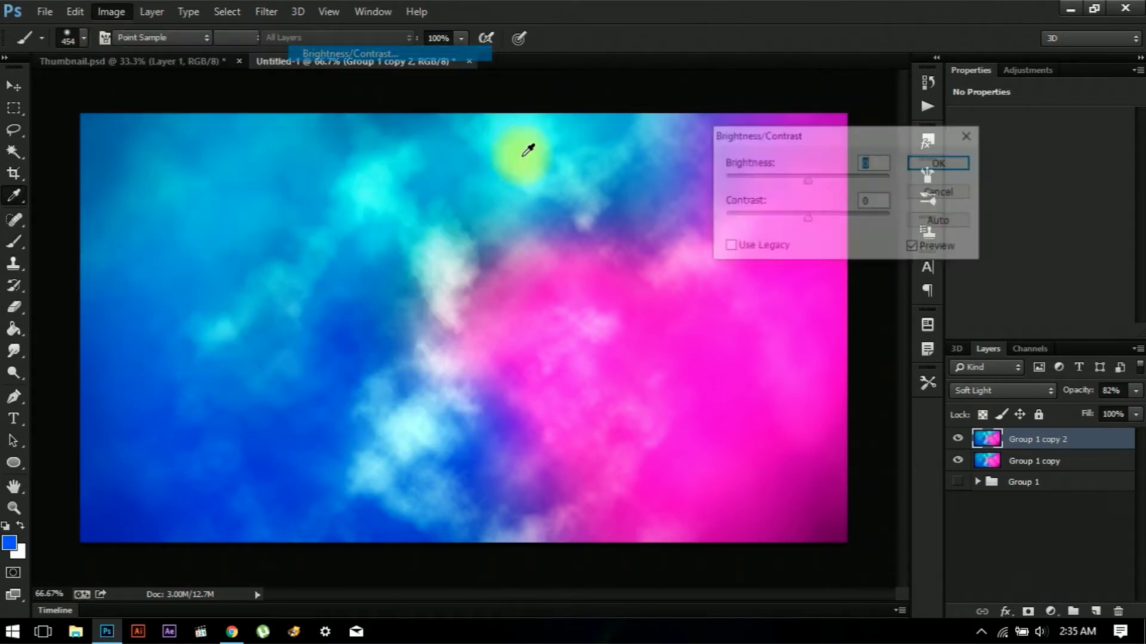
pyautogui.moveTo(808, 218); pyautogui.dragTo(907, 225)
pyautogui.moveTo(808, 180); pyautogui.dragTo(772, 182)
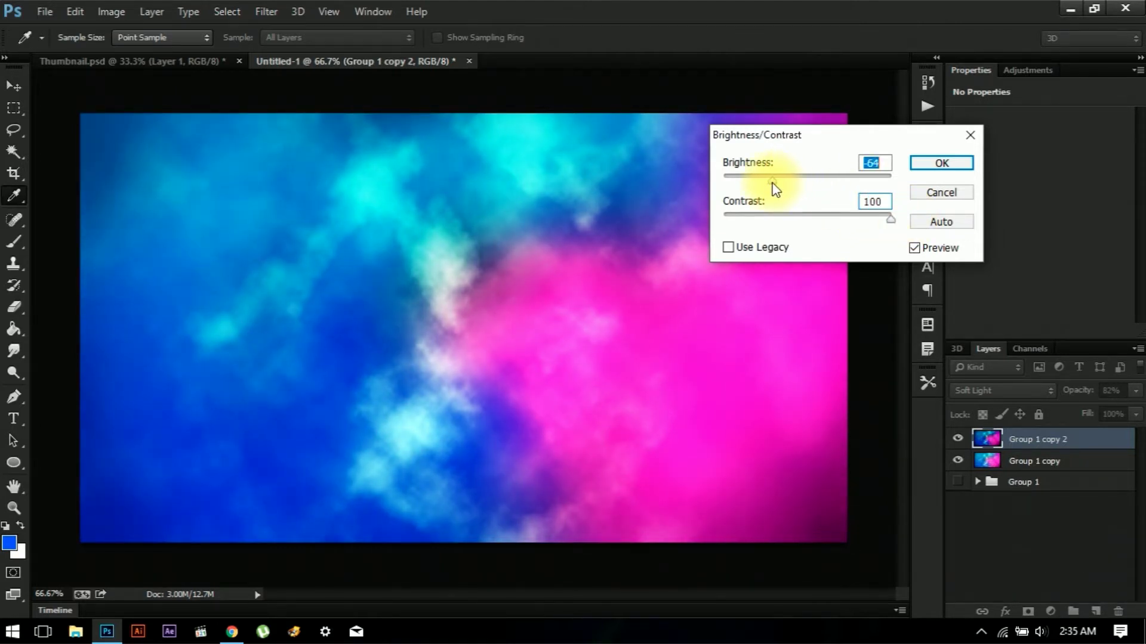
pyautogui.click(937, 164)
pyautogui.press('b')
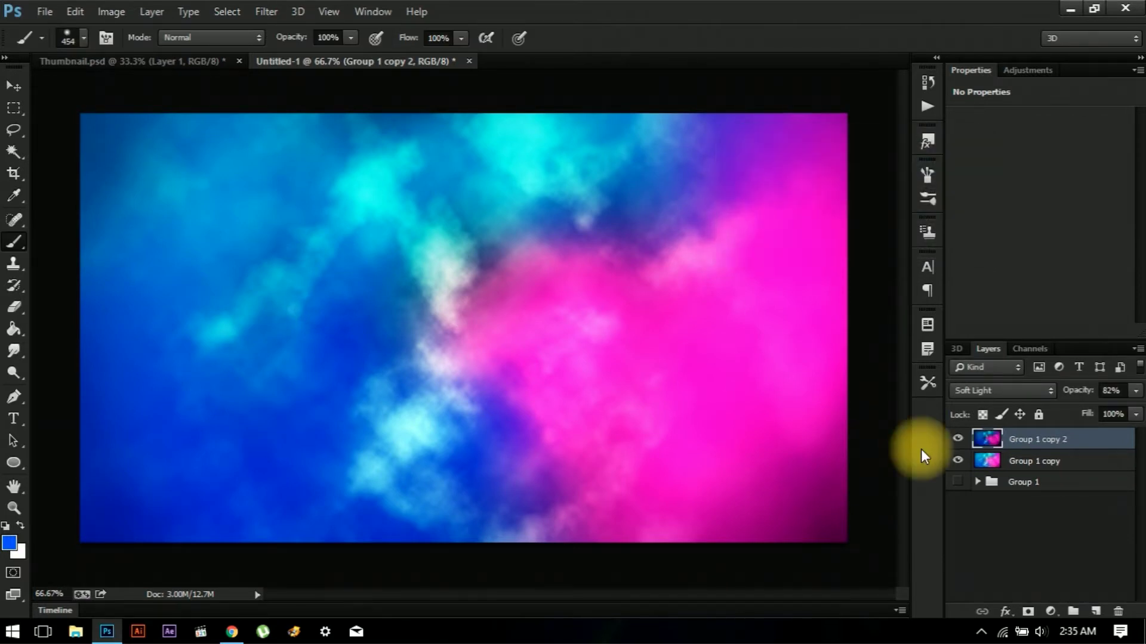
# Enable Shape Dynamics at about 49% minimum diameter and Scattering with count 7
pyautogui.rightClick(345, 305)
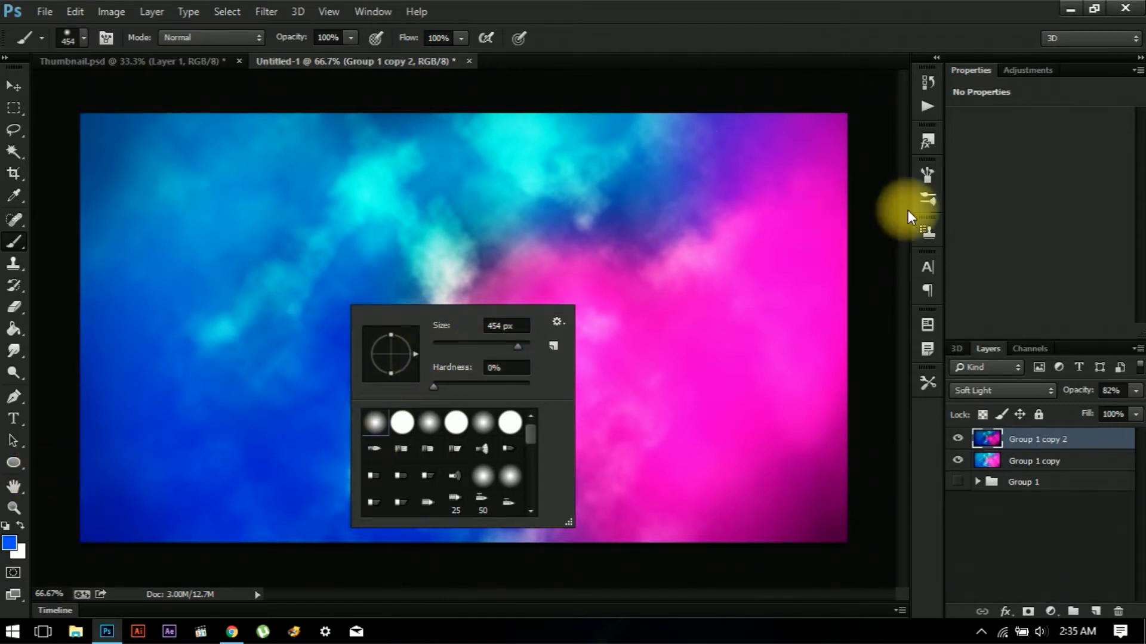
pyautogui.click(934, 173)
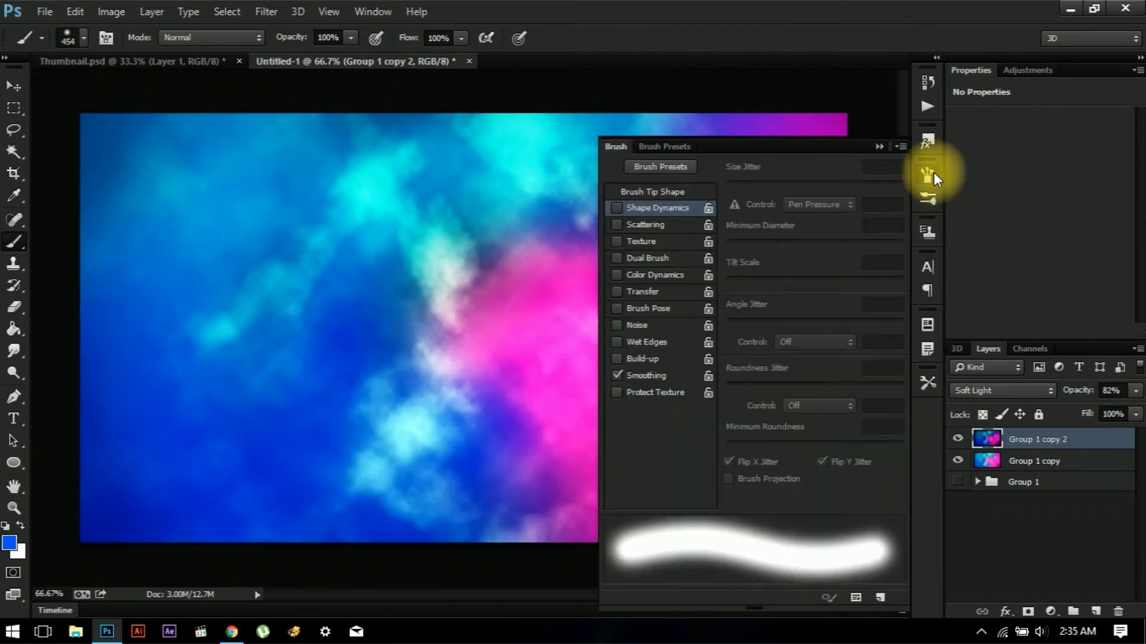
pyautogui.click(616, 207)
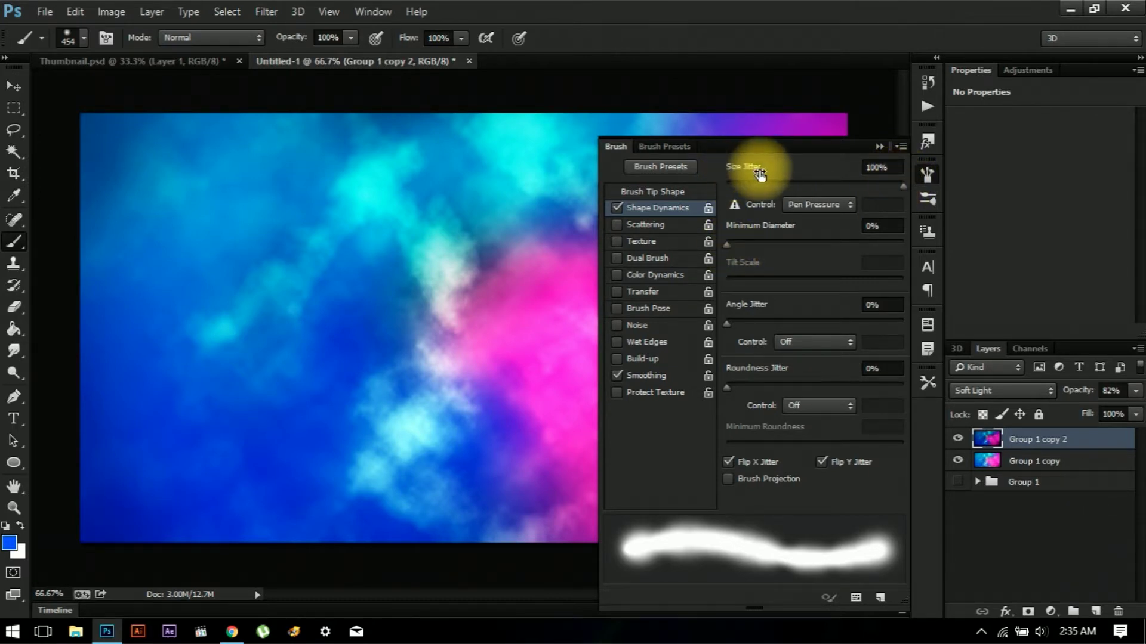
pyautogui.moveTo(726, 246); pyautogui.dragTo(812, 248)
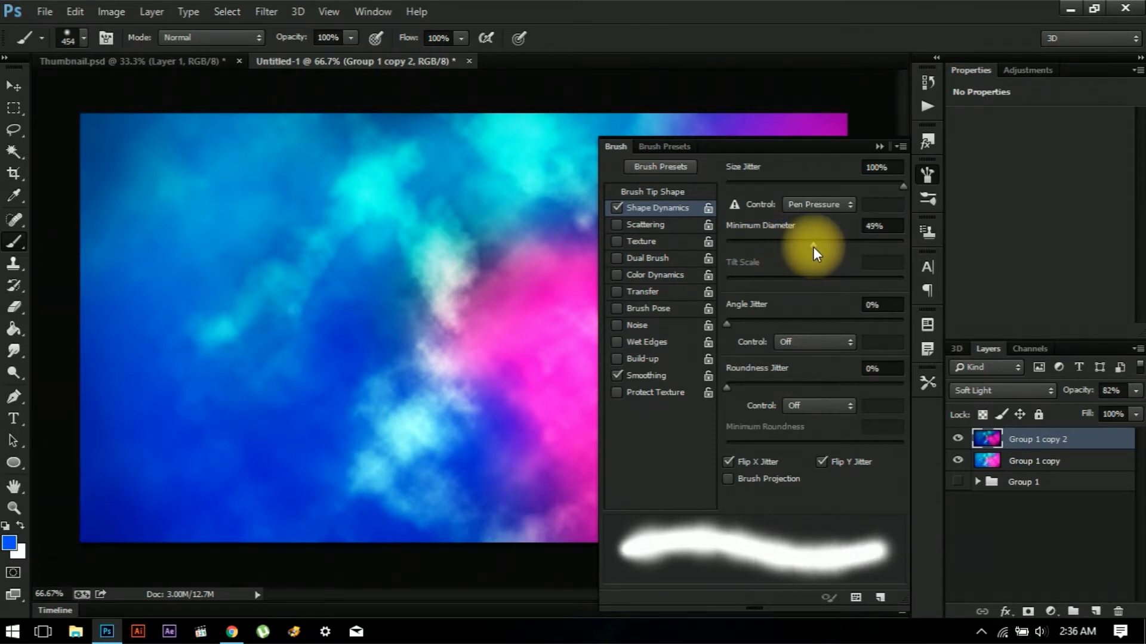
pyautogui.click(658, 225)
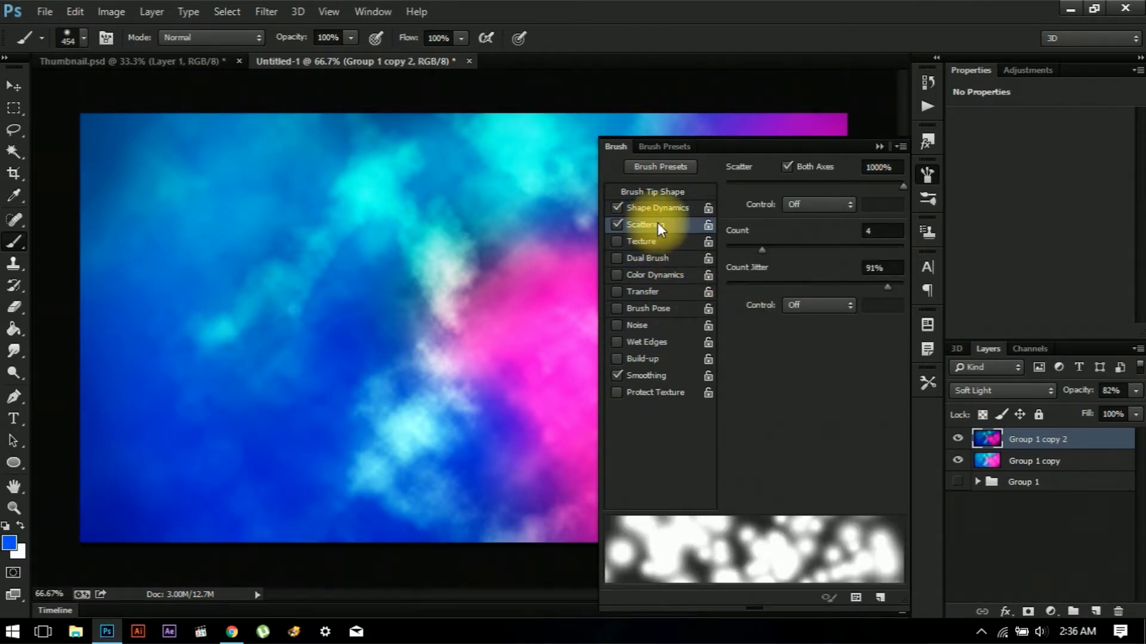
pyautogui.moveTo(761, 245)
pyautogui.mouseDown()
pyautogui.moveTo(853, 234)
pyautogui.moveTo(780, 246)
pyautogui.moveTo(801, 245)
pyautogui.mouseUp()
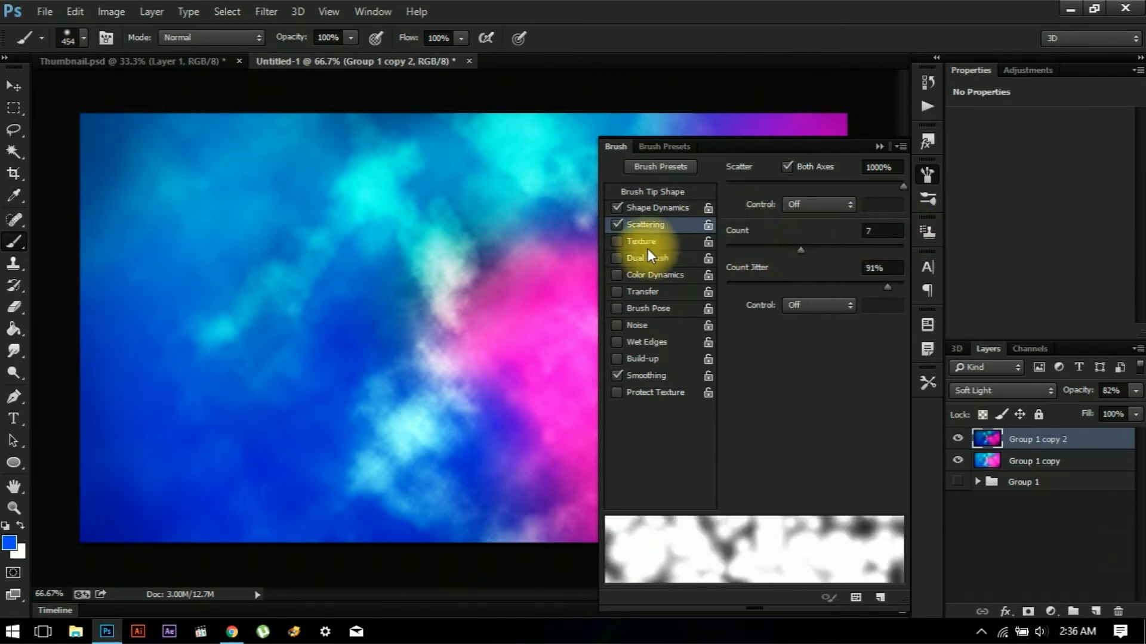
# Set the brush tip to 11 px with 101% spacing
pyautogui.click(665, 195)
pyautogui.moveTo(876, 323); pyautogui.dragTo(735, 324)
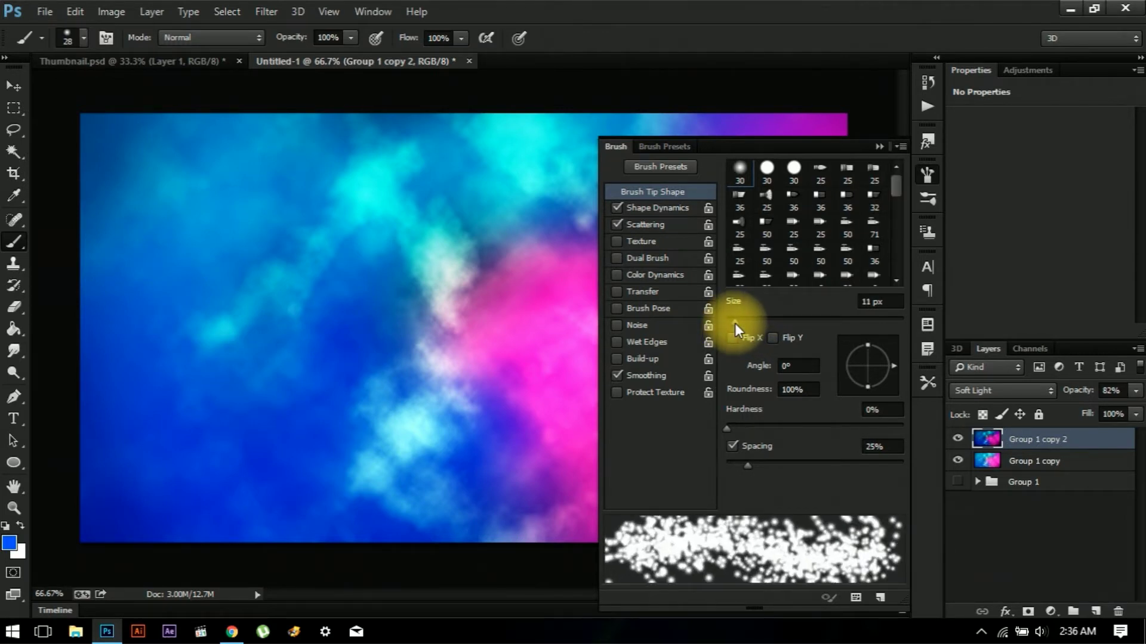
pyautogui.moveTo(747, 464)
pyautogui.mouseDown()
pyautogui.moveTo(832, 464)
pyautogui.moveTo(814, 464)
pyautogui.mouseUp()
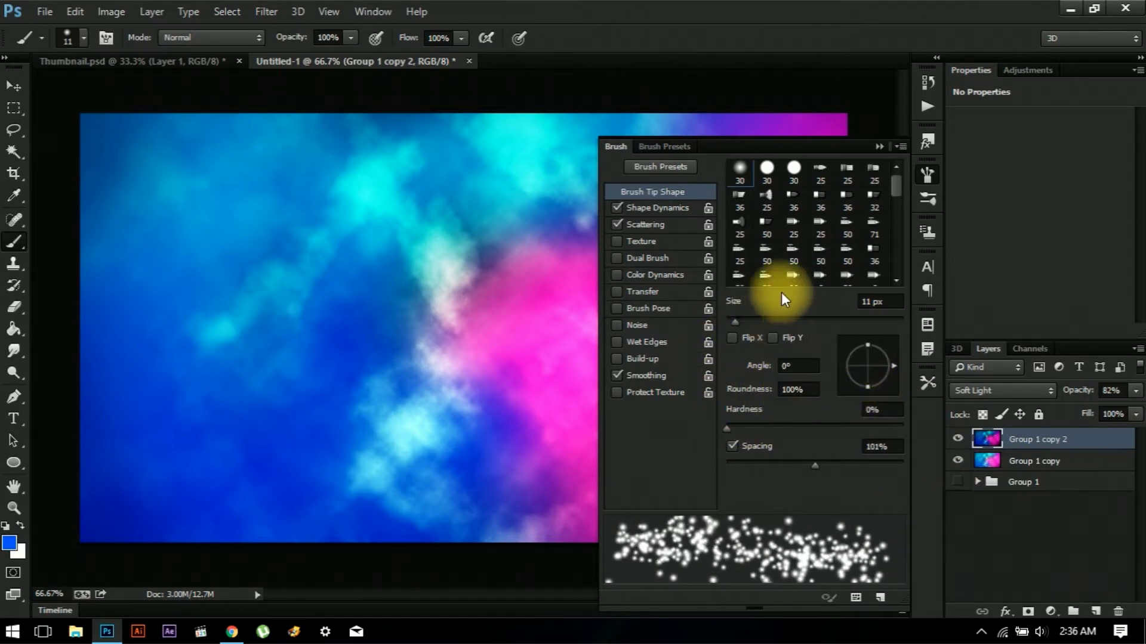
pyautogui.click(878, 146)
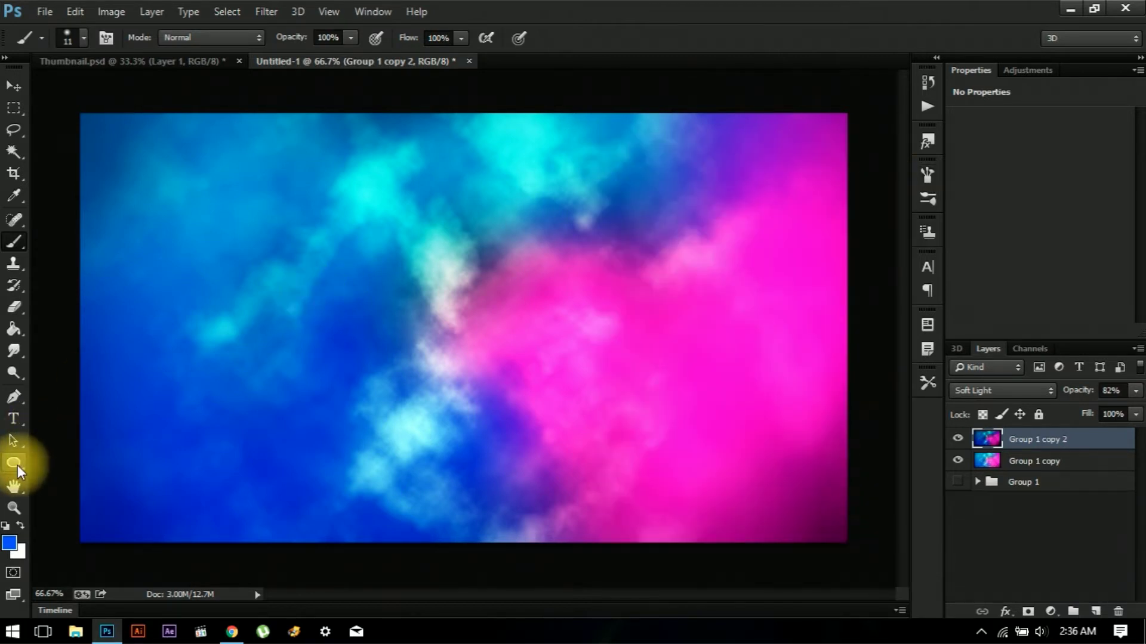
# Draw a 436 × 436 px circle path with the Ellipse tool over the canvas centre
pyautogui.click(14, 464)
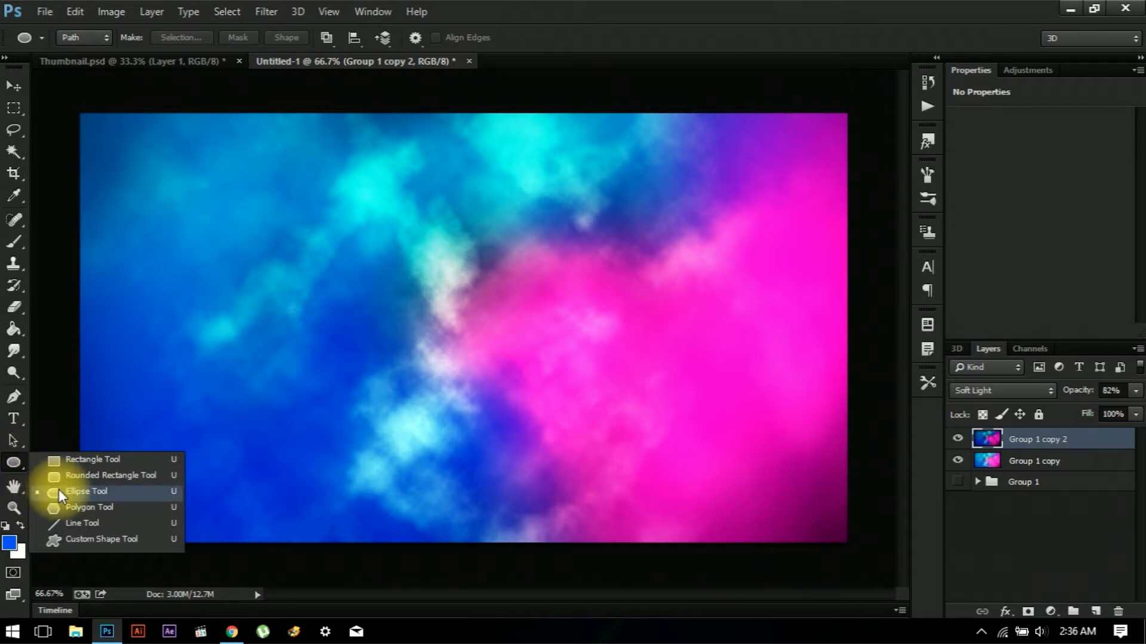
pyautogui.click(473, 336)
pyautogui.moveTo(472, 336); pyautogui.dragTo(655, 460)
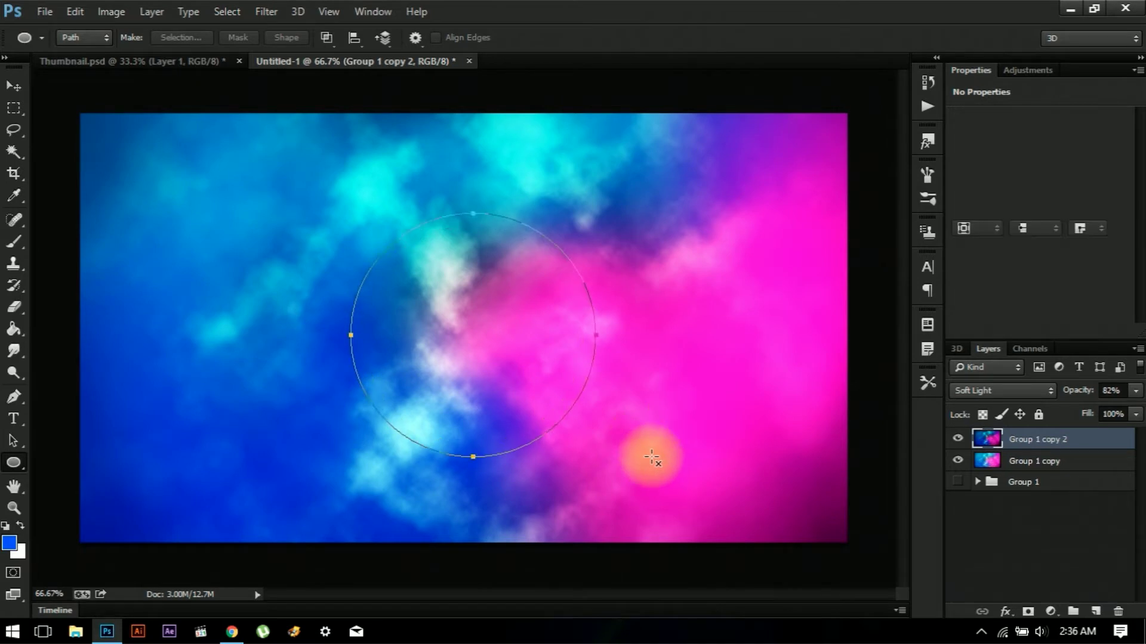
pyautogui.rightClick(451, 376)
# Create Layer 3 and trial-stroke the circle path with the brush, undoing the blue result
pyautogui.click(524, 304)
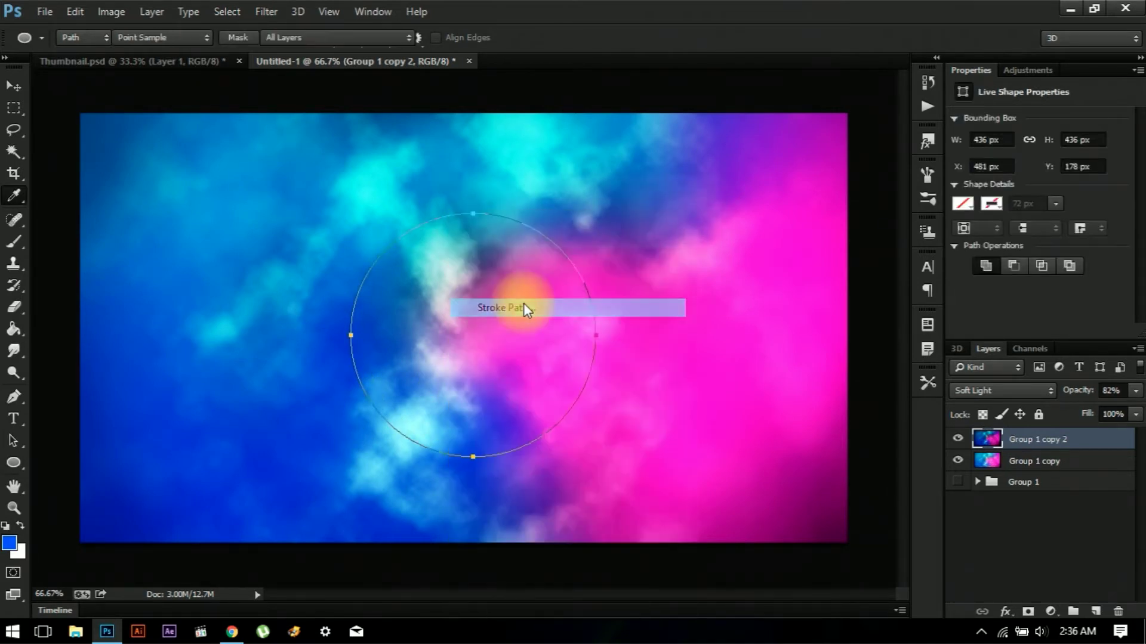
pyautogui.click(688, 214)
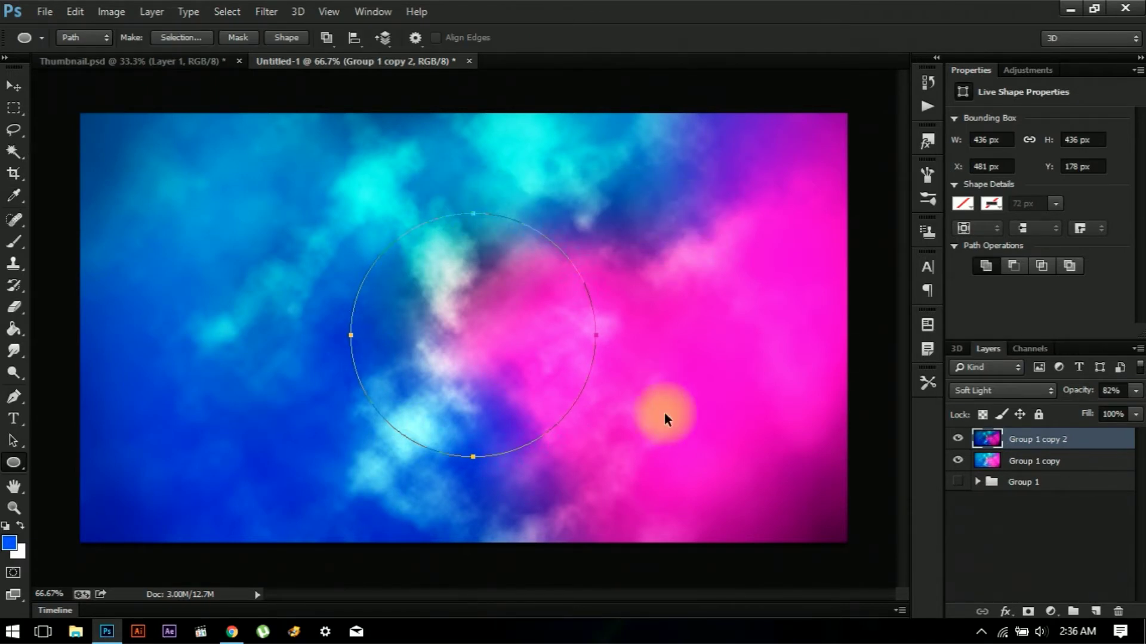
pyautogui.hotkey('ctrl', 'shift', 'n')
pyautogui.press('Return')
pyautogui.rightClick(408, 351)
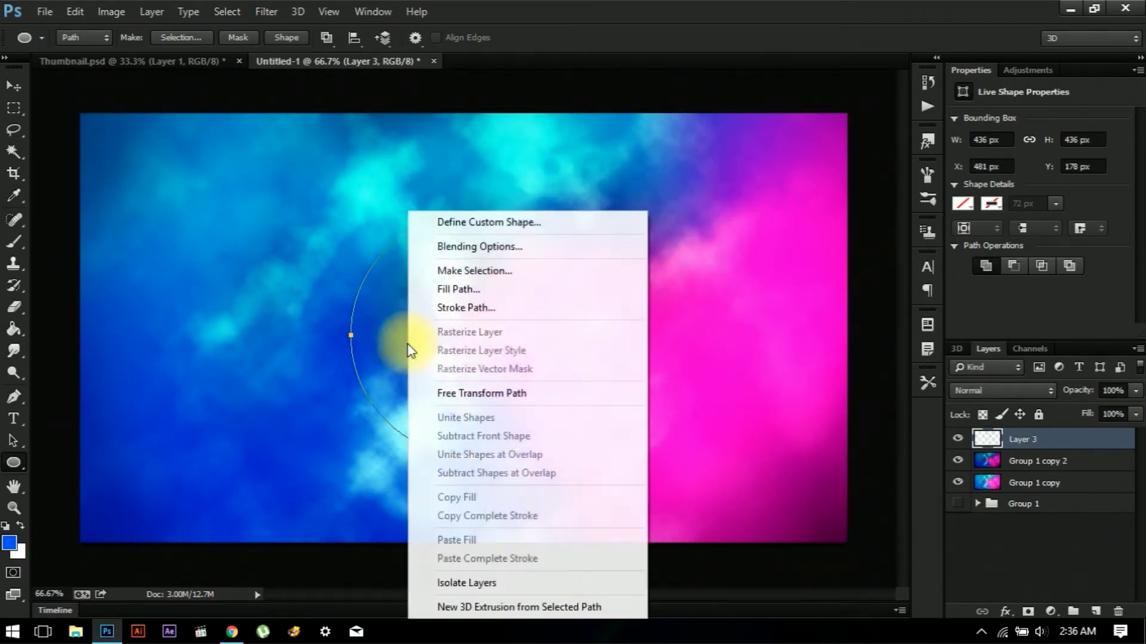
pyautogui.click(553, 308)
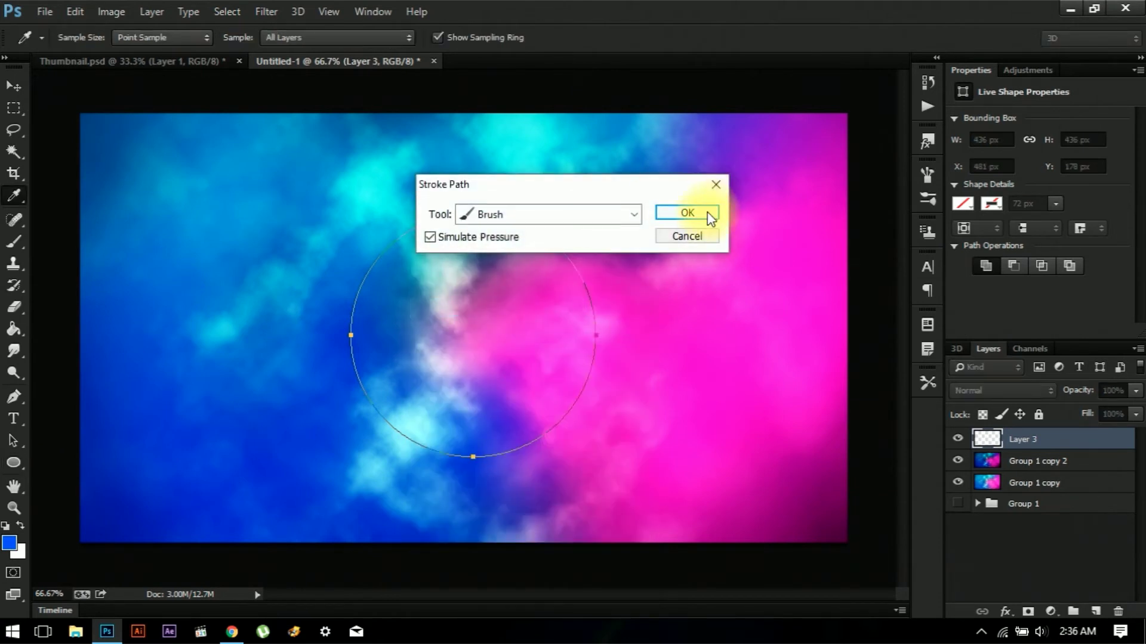
pyautogui.click(709, 213)
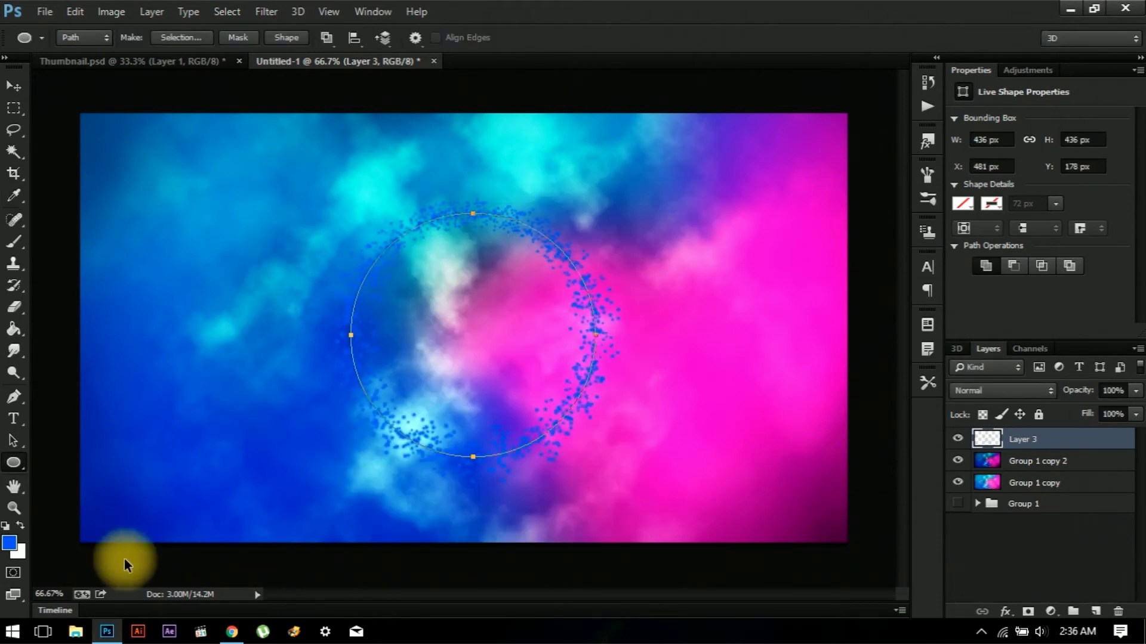
pyautogui.hotkey('ctrl', 'z')
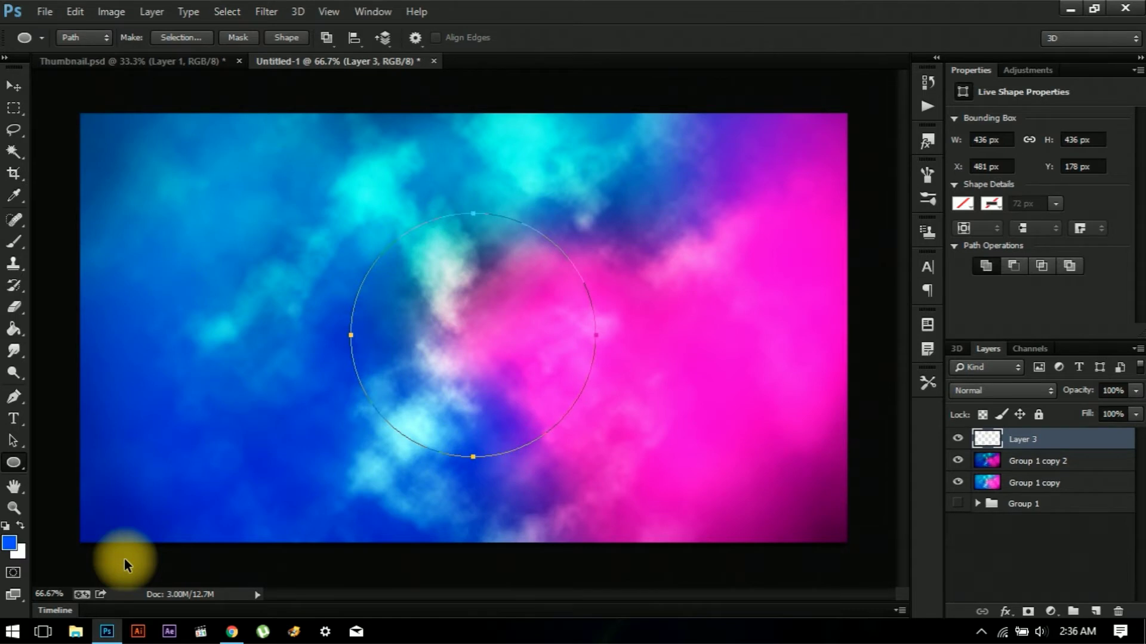
# Make white the foreground colour and stroke the circle path with white sparkle dots
pyautogui.press('z')
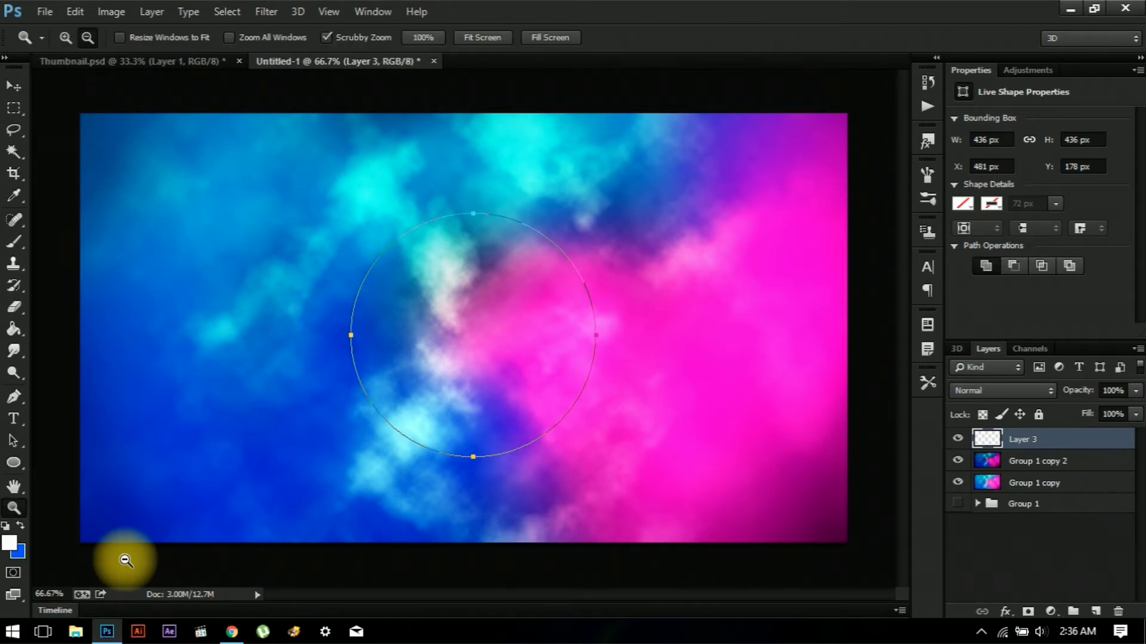
pyautogui.rightClick(435, 323)
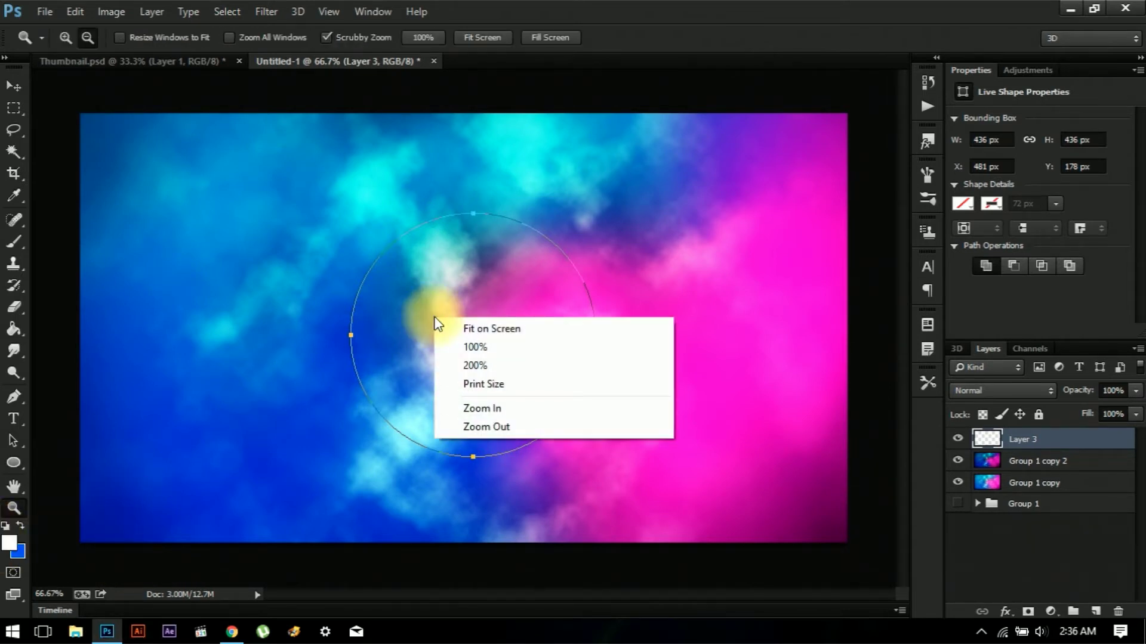
pyautogui.hotkey('ctrl', '1')
pyautogui.press('p')
pyautogui.rightClick(351, 305)
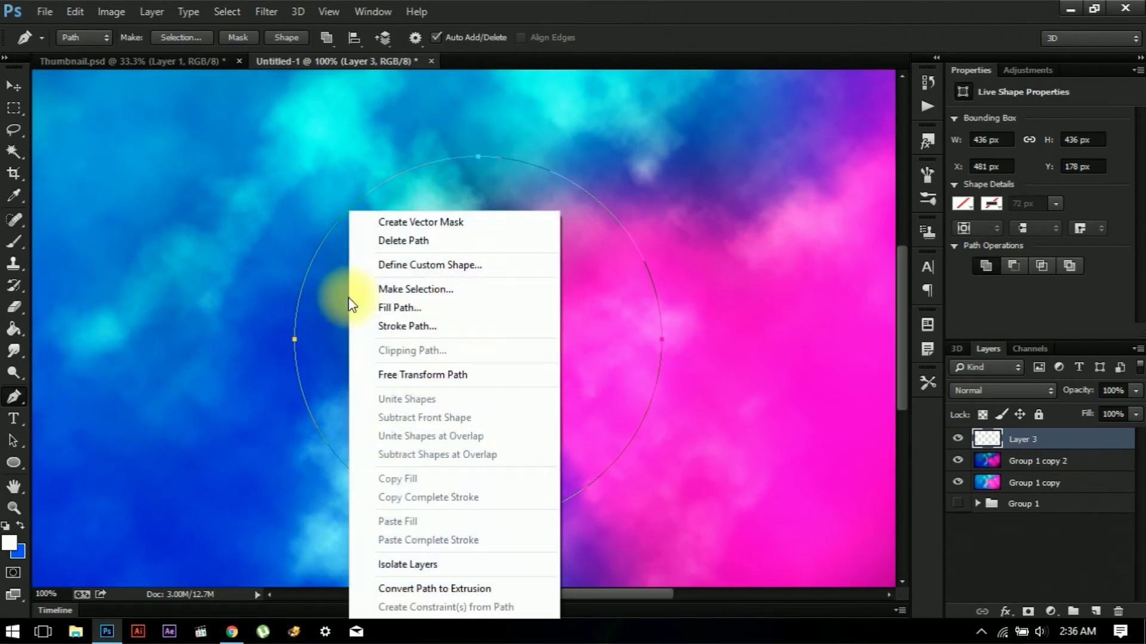
pyautogui.click(409, 326)
pyautogui.click(688, 213)
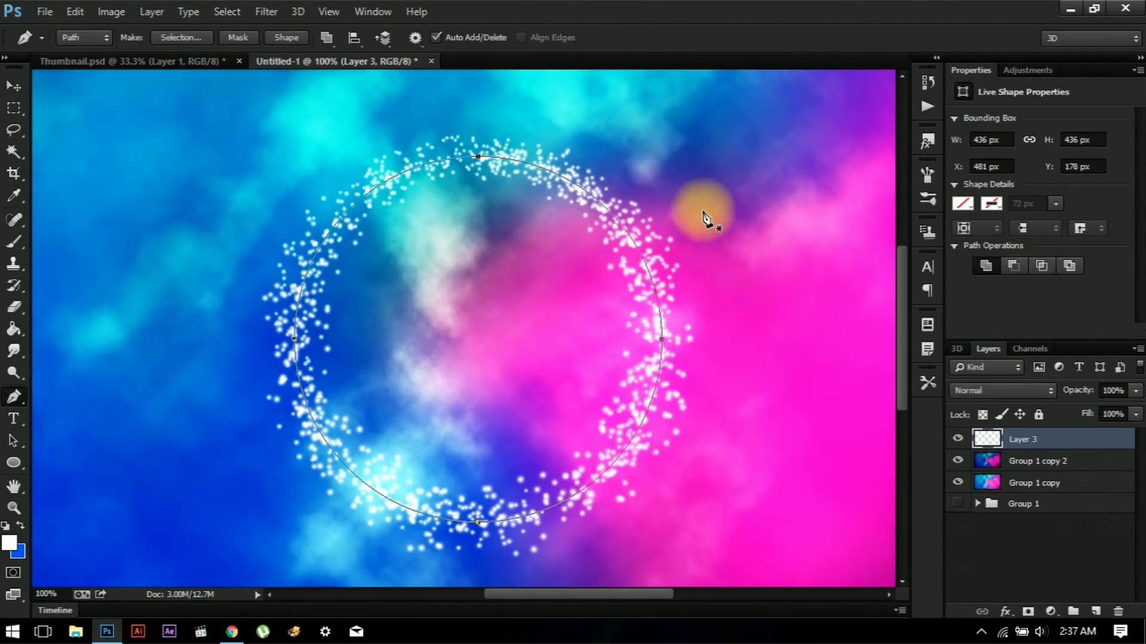
pyautogui.hotkey('ctrl', '-')
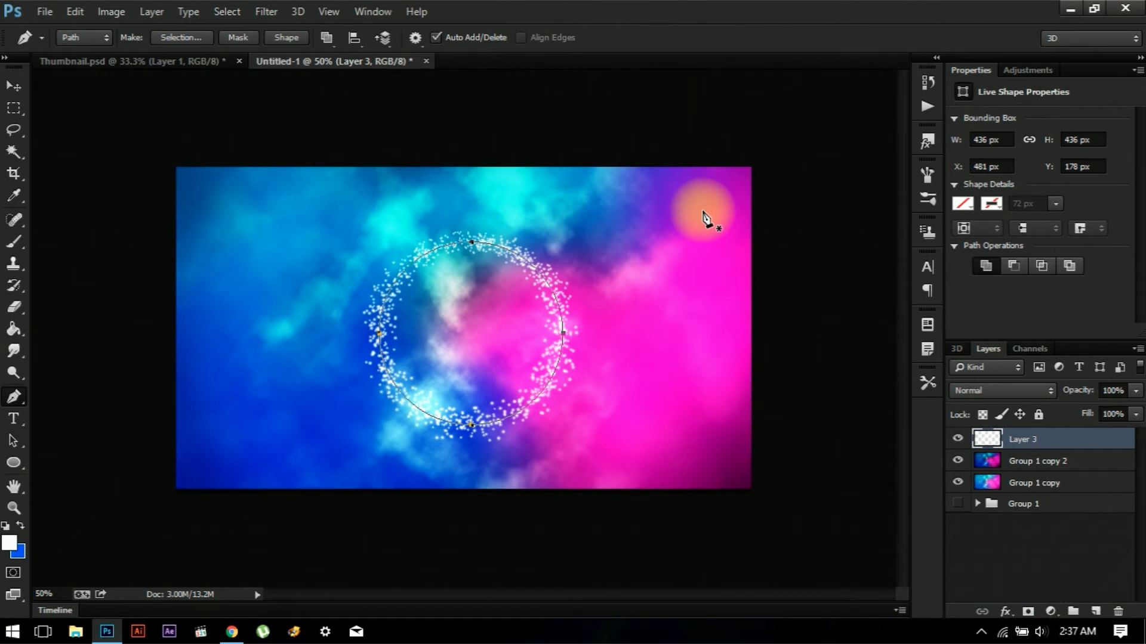
# Hide the circle path and add a layer mask to Layer 3
pyautogui.click(704, 218)
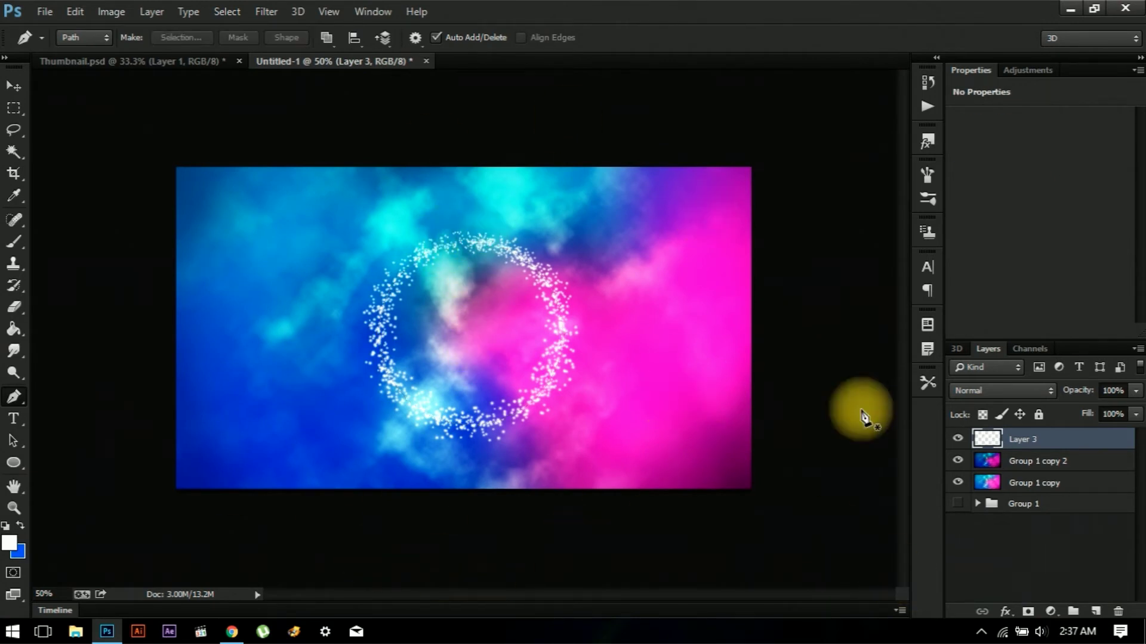
pyautogui.click(1029, 613)
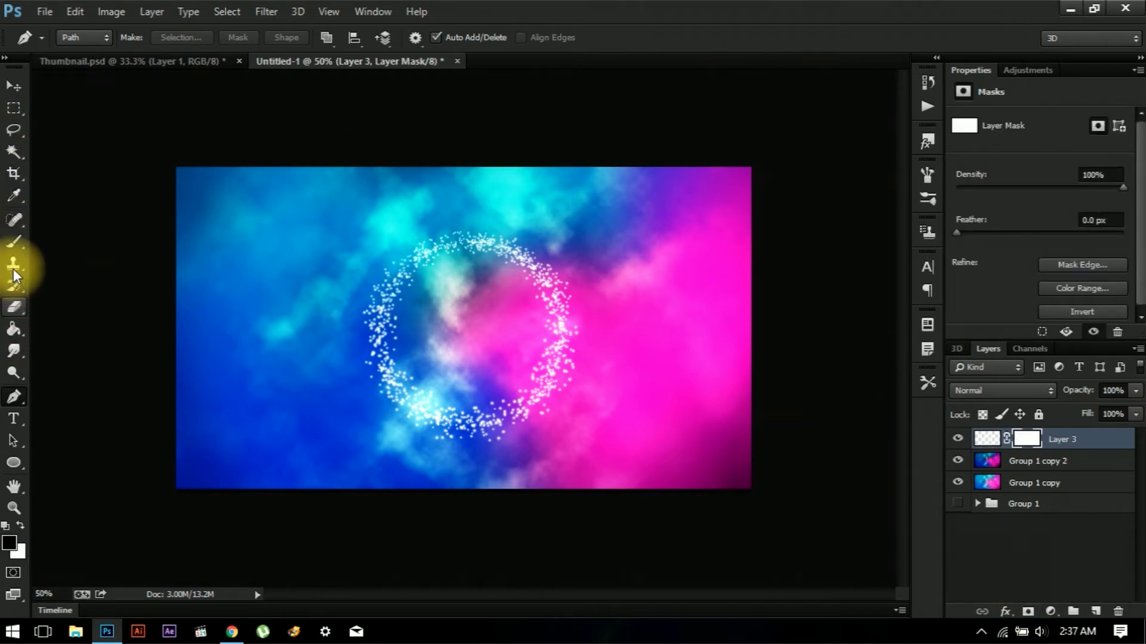
pyautogui.click(14, 329)
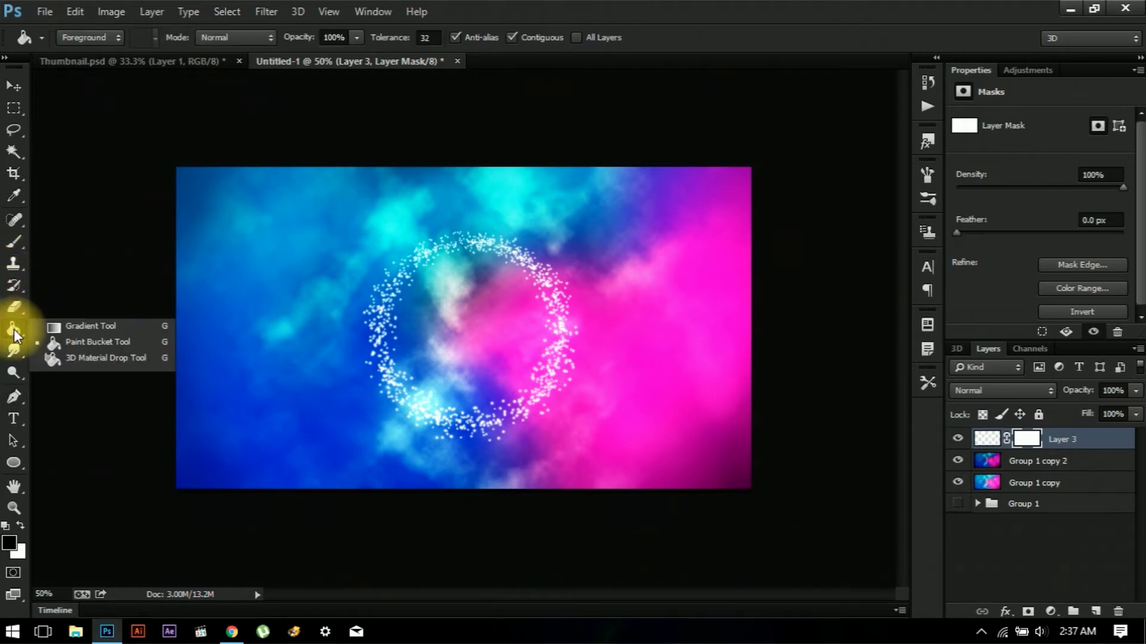
pyautogui.click(67, 330)
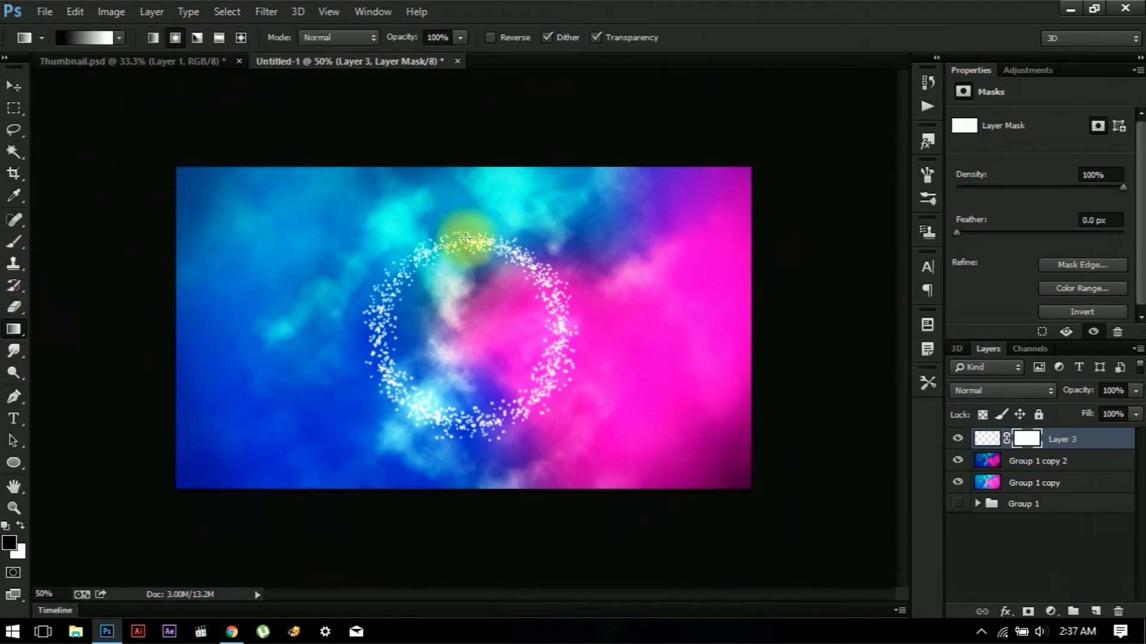
# Drag black-to-white gradients down the mask to fade out the ring's upper part
pyautogui.moveTo(464, 238); pyautogui.dragTo(463, 325)
pyautogui.moveTo(461, 243); pyautogui.dragTo(467, 343)
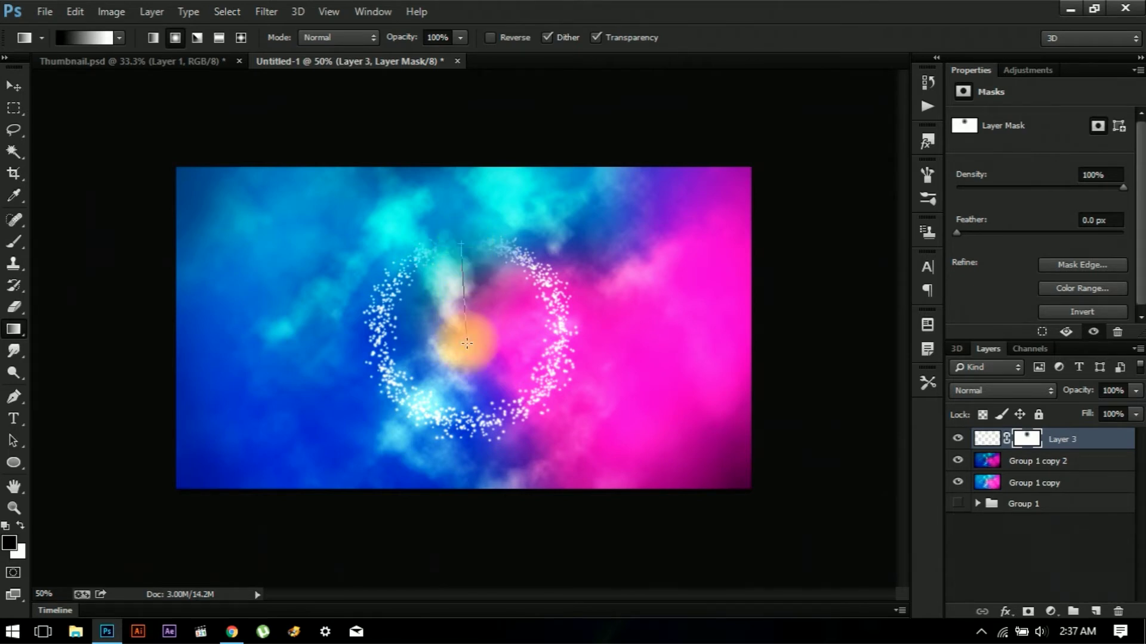
pyautogui.moveTo(485, 237); pyautogui.dragTo(478, 377)
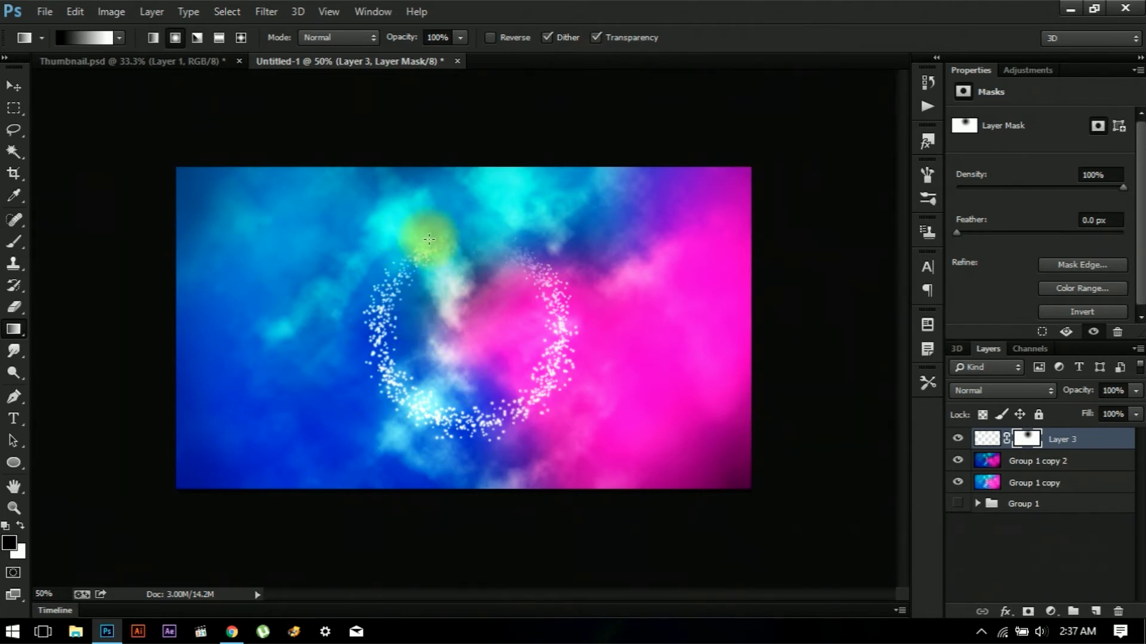
pyautogui.moveTo(477, 327); pyautogui.dragTo(492, 381)
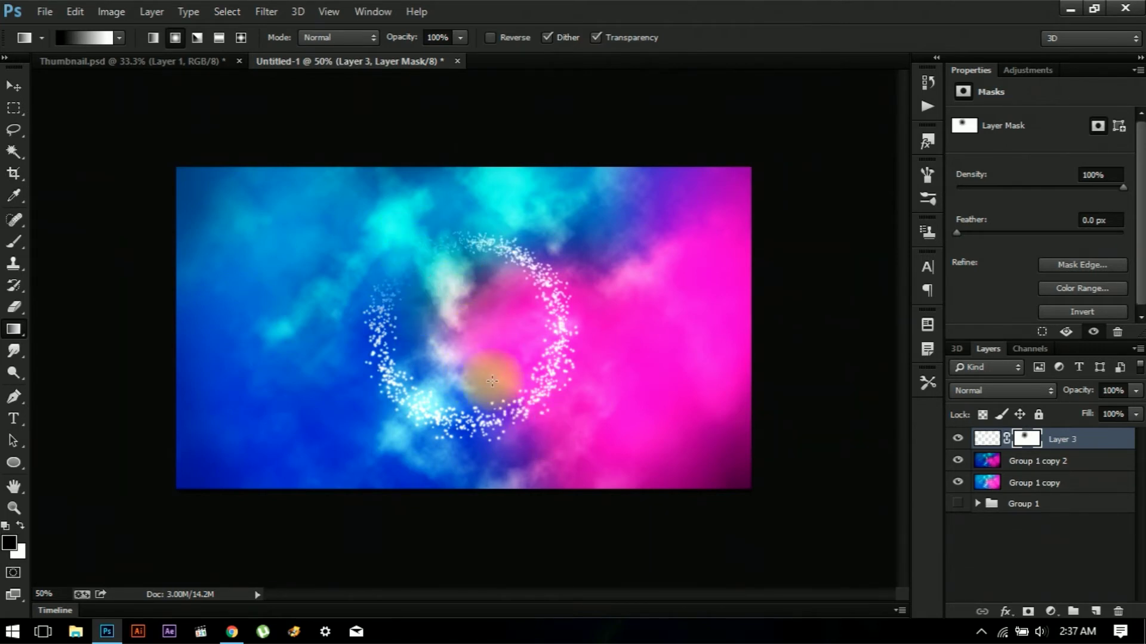
pyautogui.moveTo(475, 249); pyautogui.dragTo(483, 383)
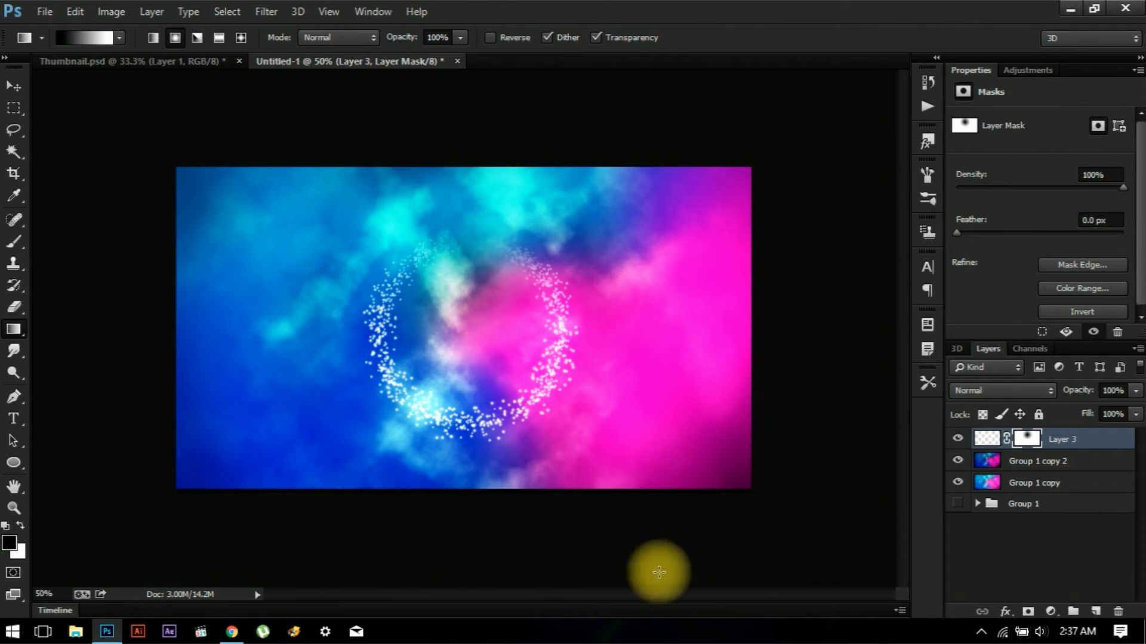
pyautogui.click(13, 87)
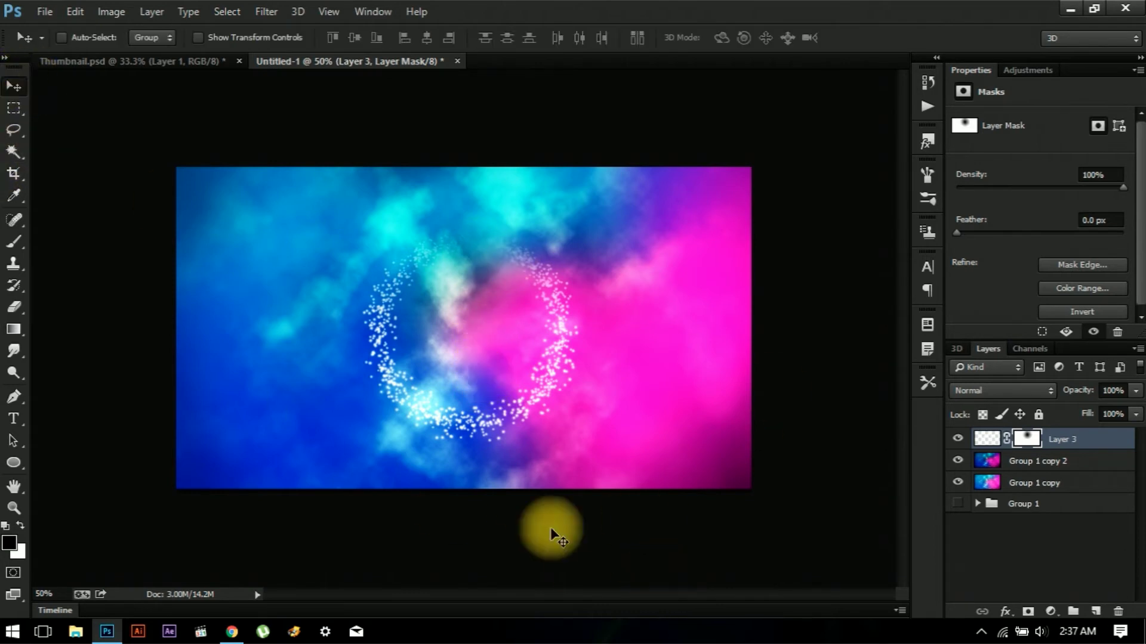
# Give Layer 3 an Outer Glow, Screen at 75% opacity, with 90 px size
pyautogui.doubleClick(1122, 452)
pyautogui.click(687, 367)
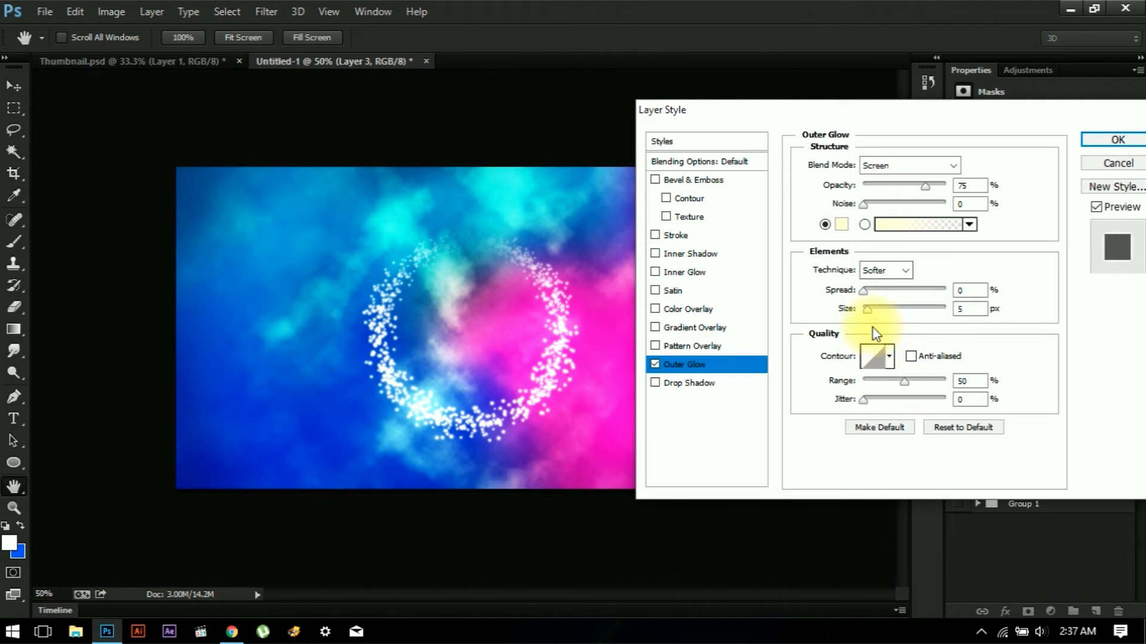
pyautogui.moveTo(866, 316); pyautogui.dragTo(911, 320)
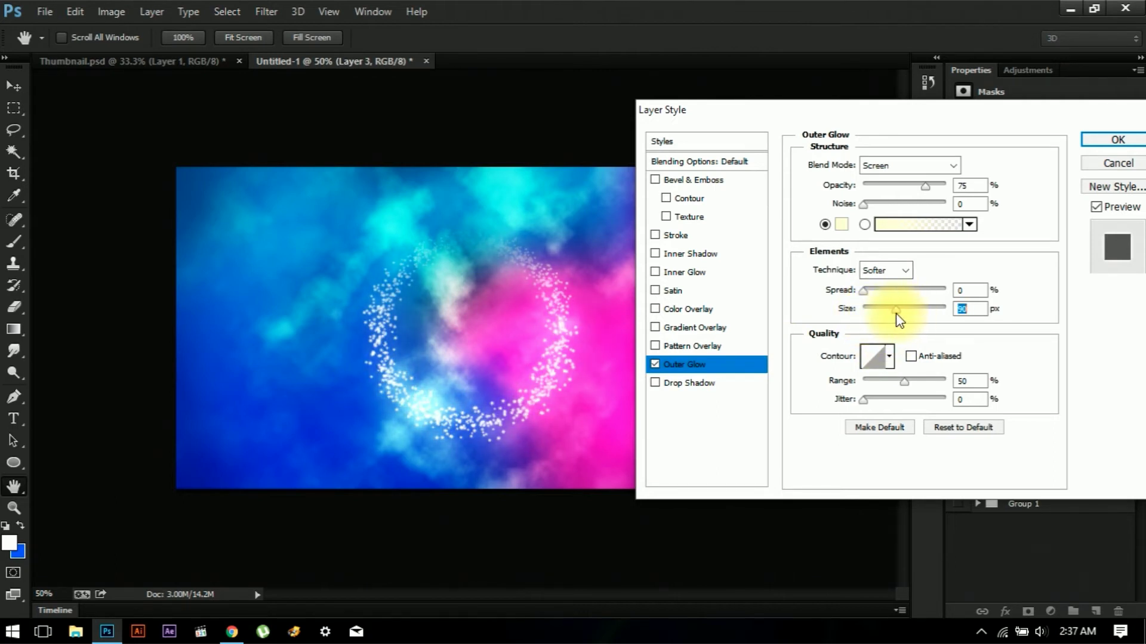
pyautogui.click(1098, 142)
# Type 'PHI CREATIVE' as a text layer on the canvas
pyautogui.press('t')
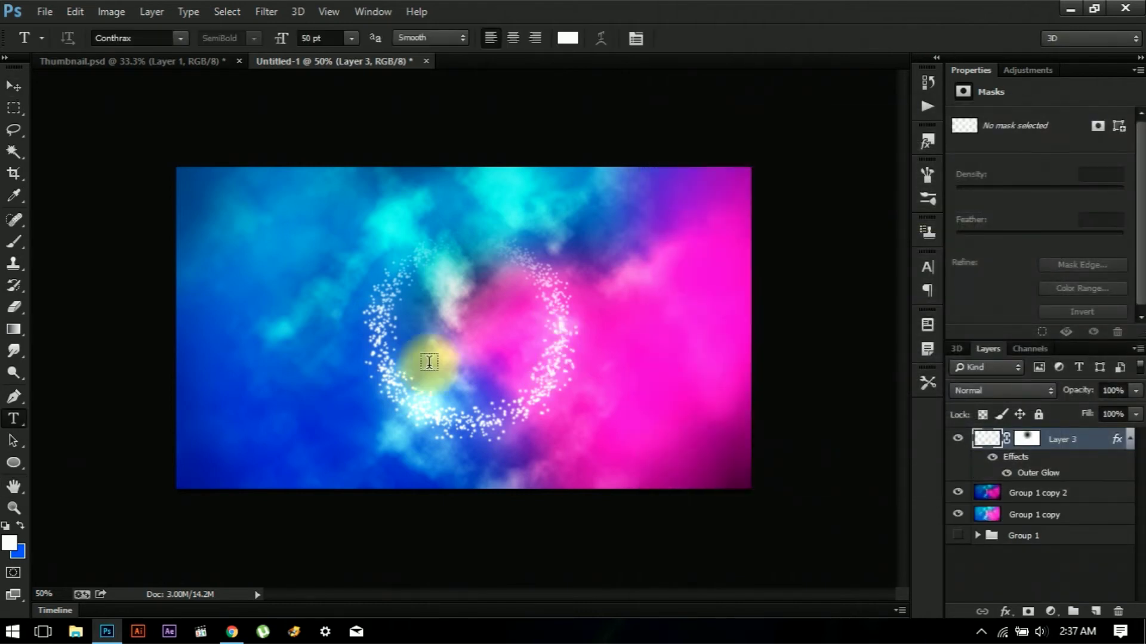
pyautogui.click(286, 370)
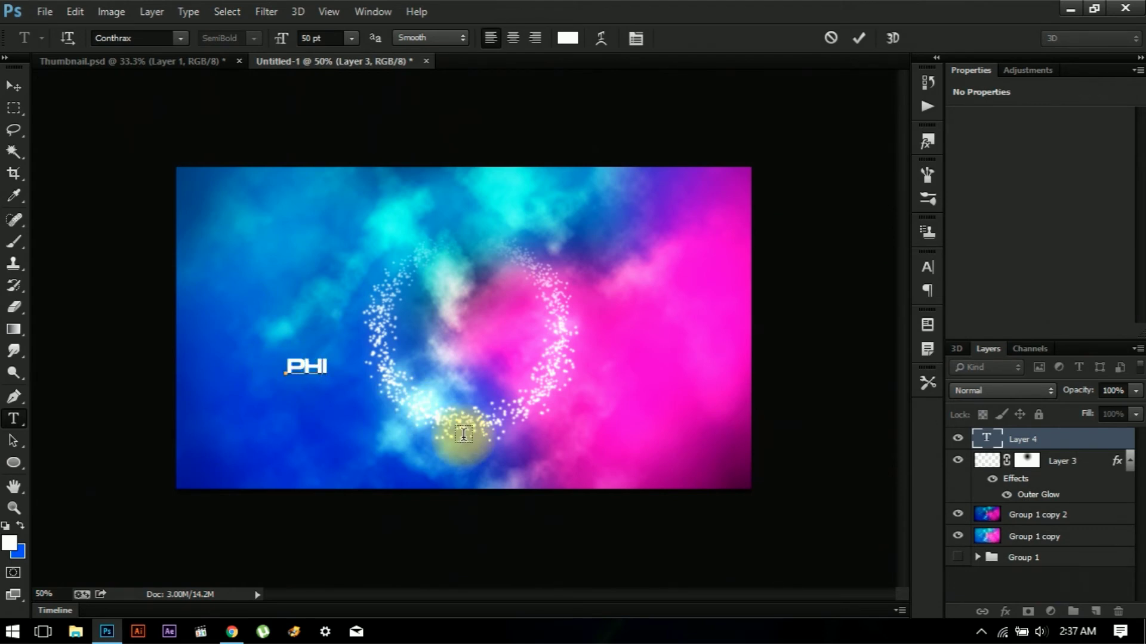
pyautogui.write('PHI CREATIVE')
pyautogui.click(14, 86)
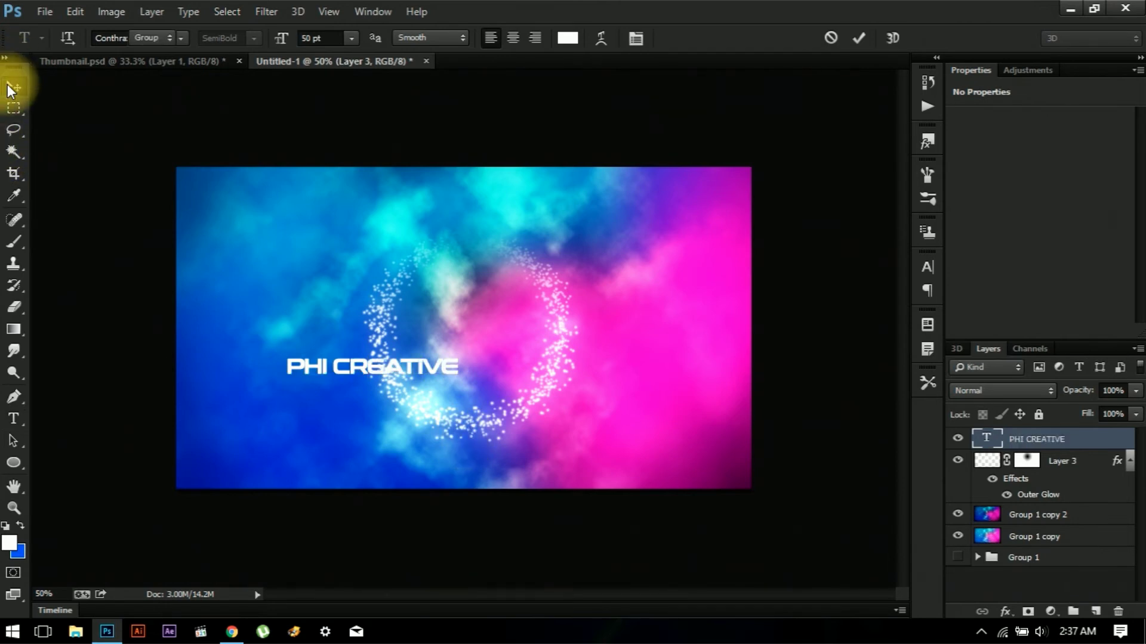
pyautogui.hotkey('ctrl', 't')
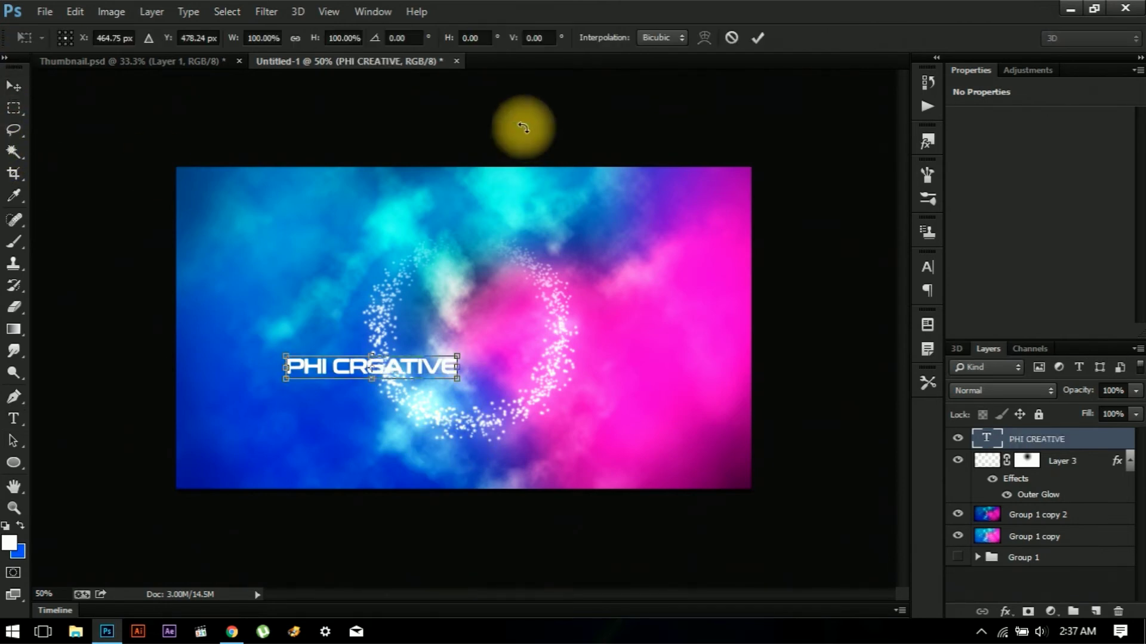
pyautogui.click(13, 86)
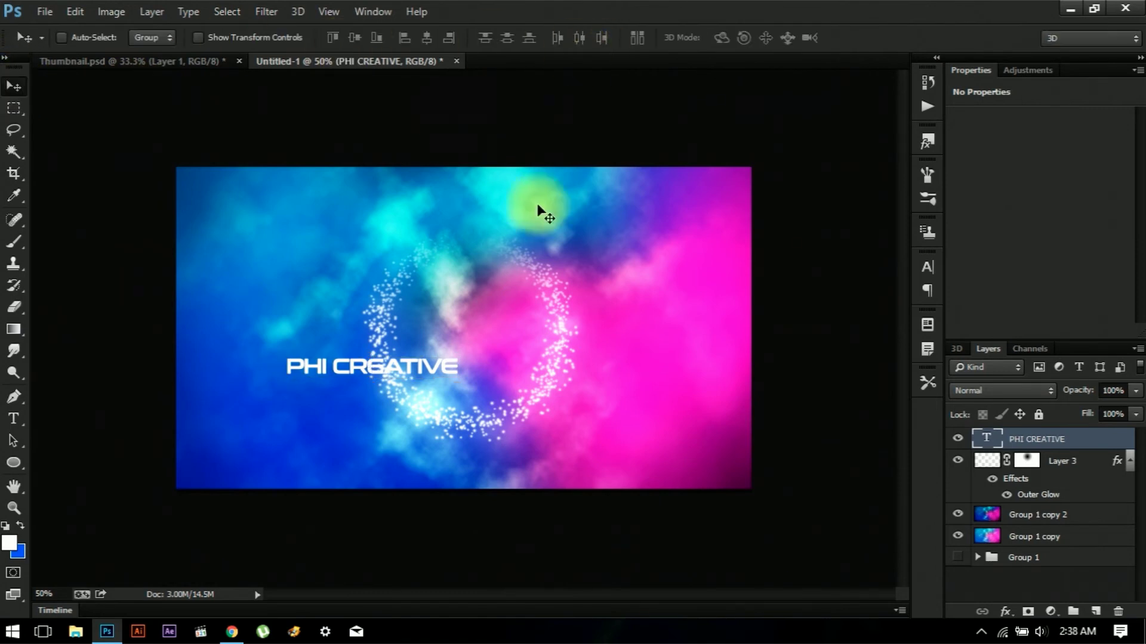
# Centre the PHI CREATIVE text on the canvas and scale it to about twice its size
pyautogui.hotkey('ctrl', 'a')
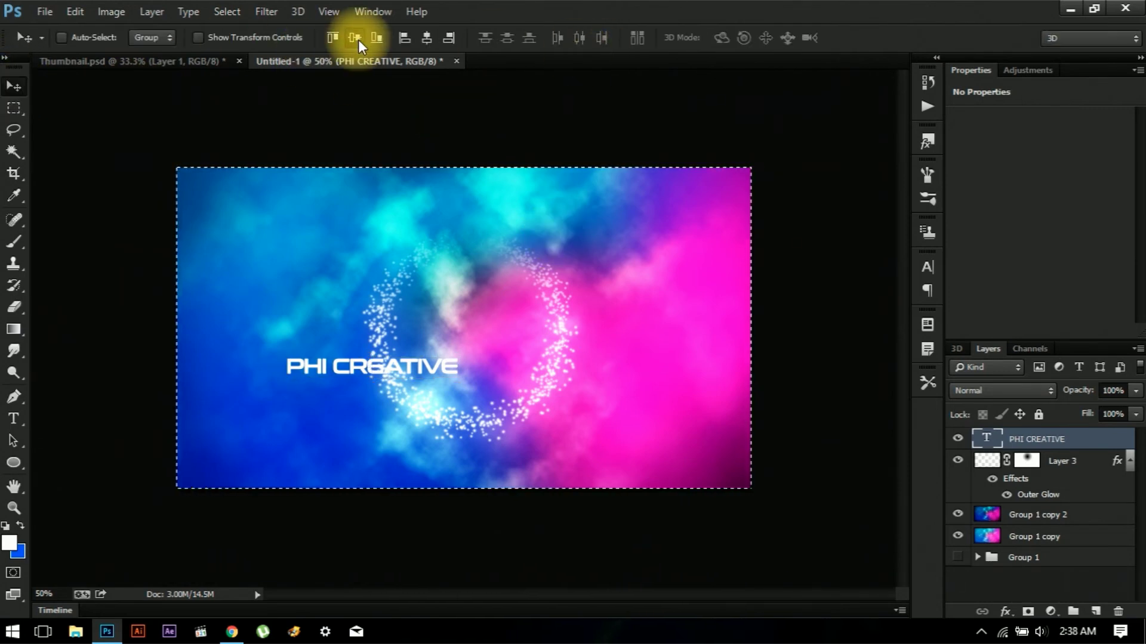
pyautogui.click(427, 38)
pyautogui.click(434, 40)
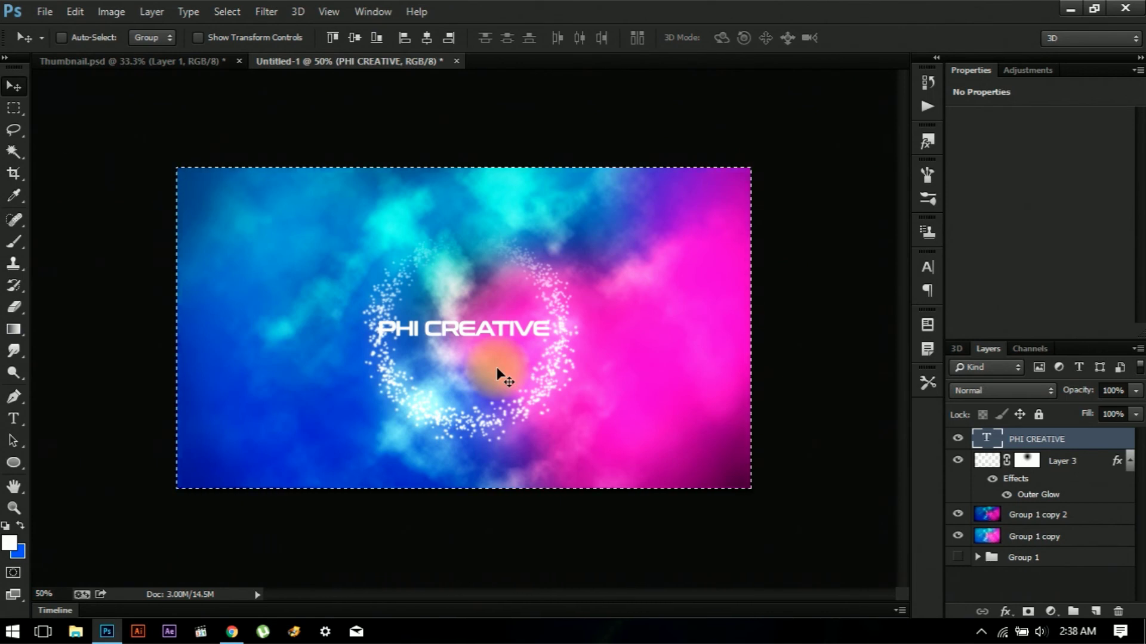
pyautogui.hotkey('ctrl', 'd')
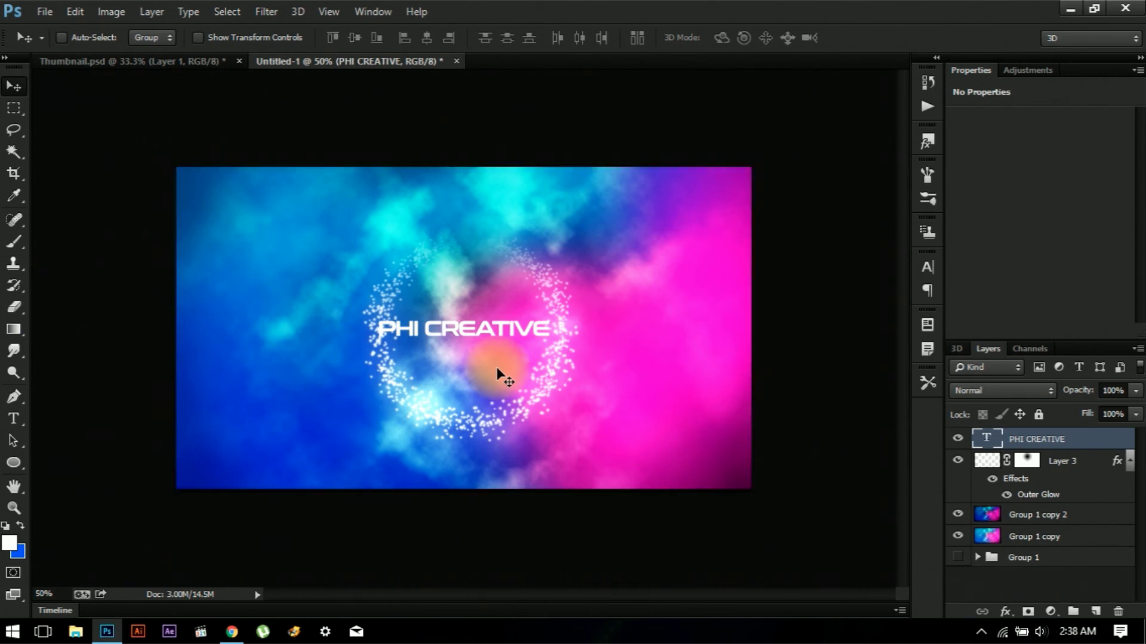
pyautogui.hotkey('ctrl', 't')
pyautogui.moveTo(550, 337); pyautogui.dragTo(638, 410)
pyautogui.moveTo(559, 340); pyautogui.dragTo(568, 348)
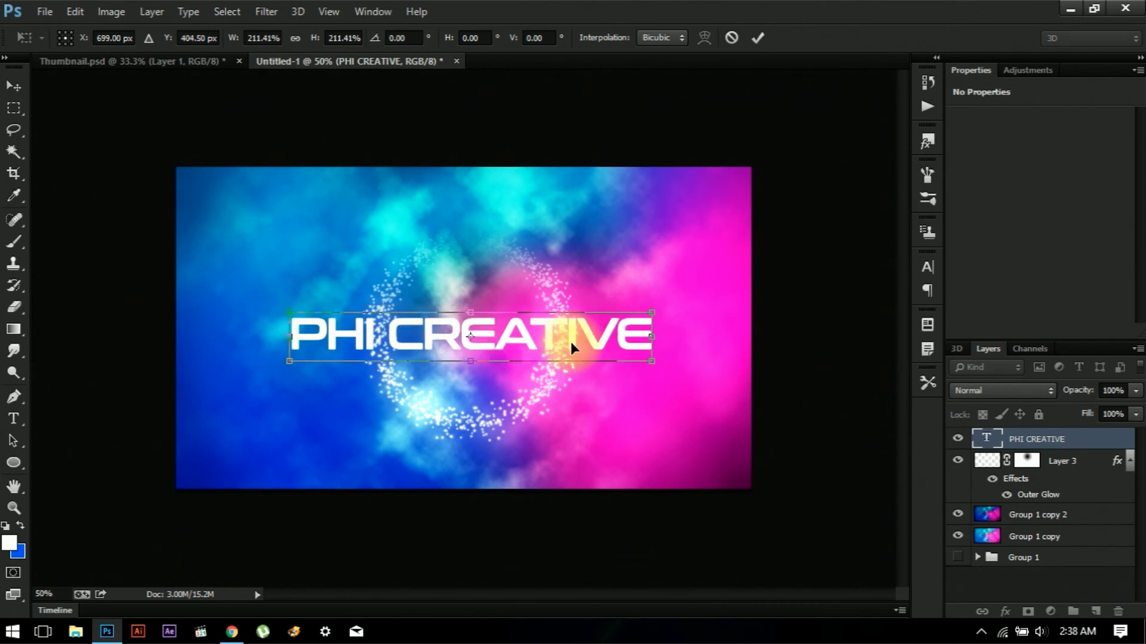
pyautogui.press('Return')
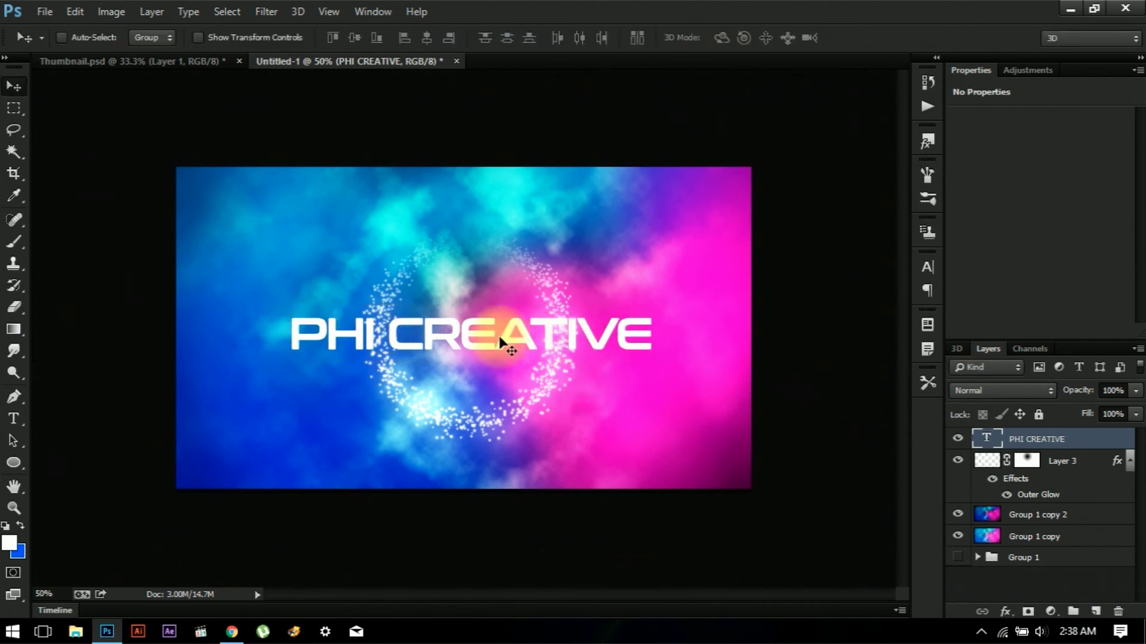
pyautogui.doubleClick(1098, 442)
# Add a 7 px Outer Glow, Screen at 75%, to the PHI CREATIVE text
pyautogui.click(685, 365)
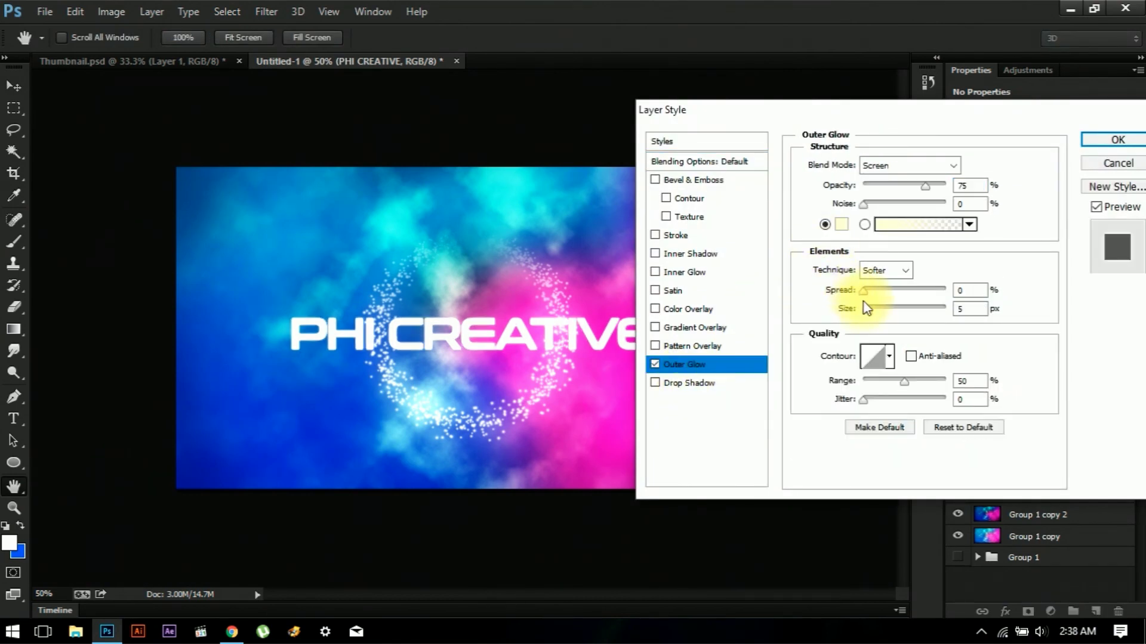
pyautogui.moveTo(868, 316)
pyautogui.mouseDown()
pyautogui.moveTo(863, 308)
pyautogui.moveTo(873, 316)
pyautogui.mouseUp()
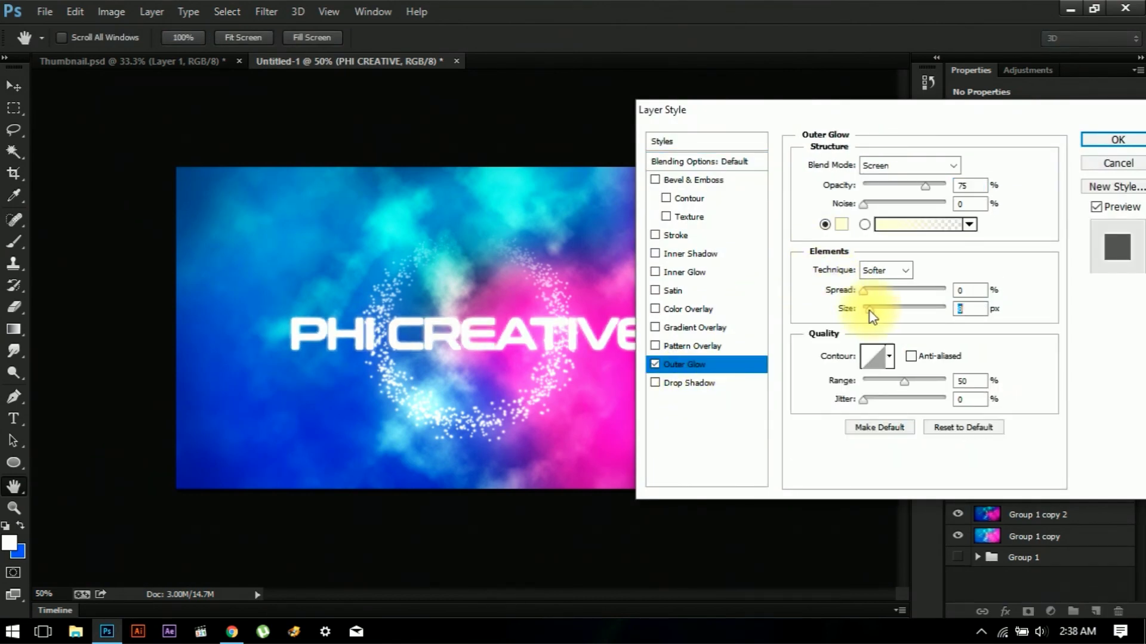
pyautogui.click(1107, 141)
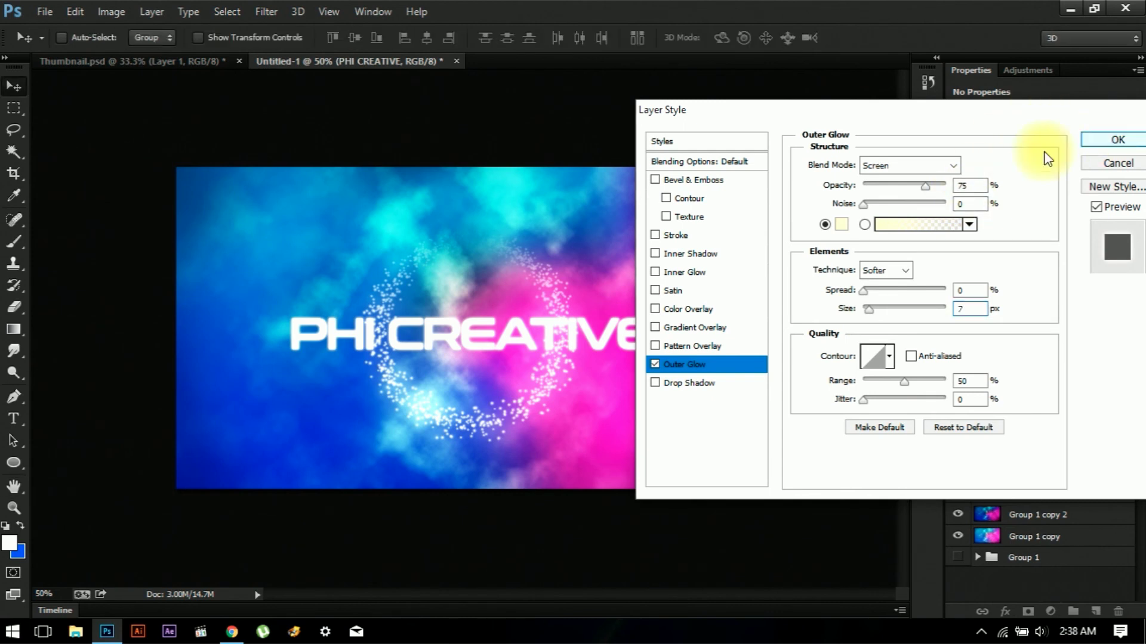
pyautogui.hotkey('ctrl', '-')
pyautogui.hotkey('ctrl', '-')
pyautogui.hotkey('ctrl', '-')
pyautogui.hotkey('ctrl', '-')
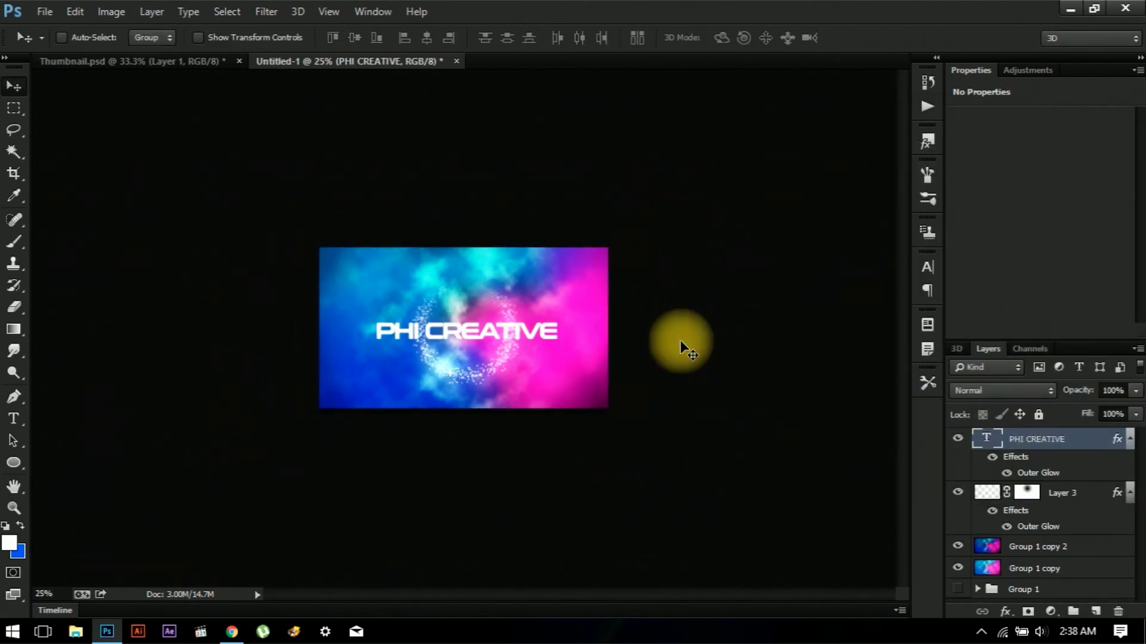
pyautogui.hotkey('ctrl', '+')
pyautogui.hotkey('ctrl', '+')
pyautogui.hotkey('ctrl', '+')
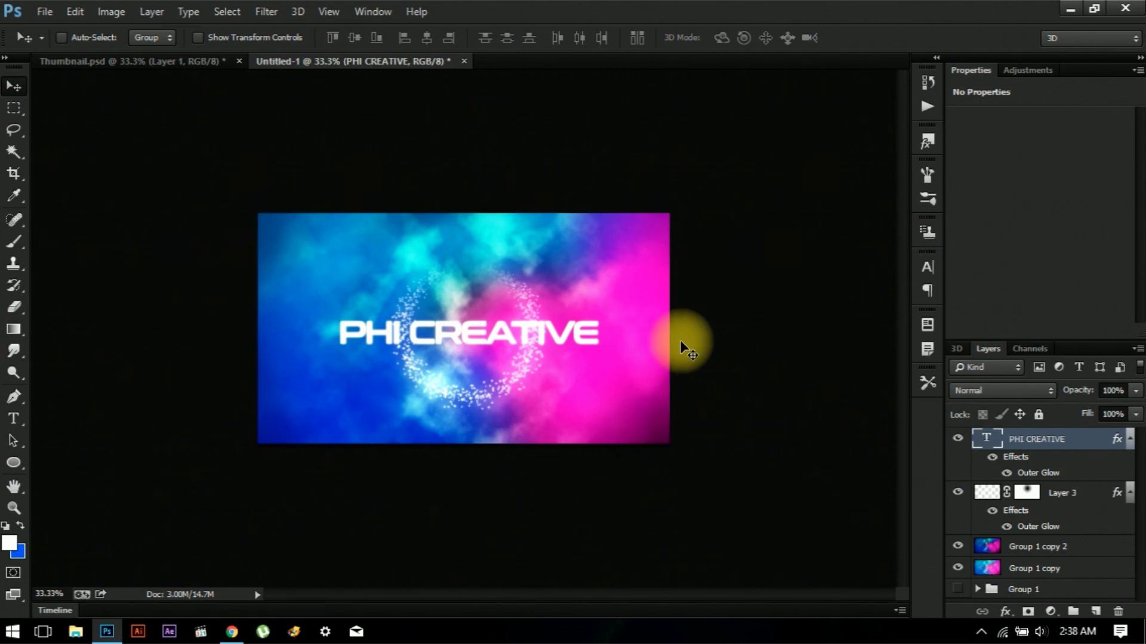
pyautogui.hotkey('ctrl', '+')
pyautogui.hotkey('ctrl', '+')
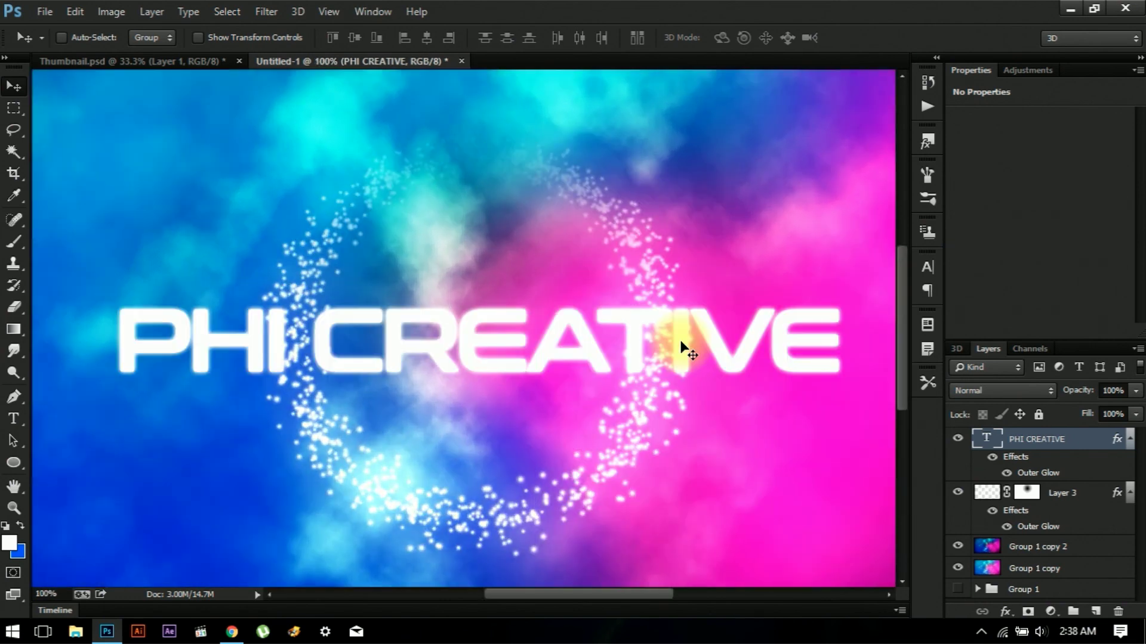
pyautogui.hotkey('ctrl', '-')
pyautogui.hotkey('ctrl', '-')
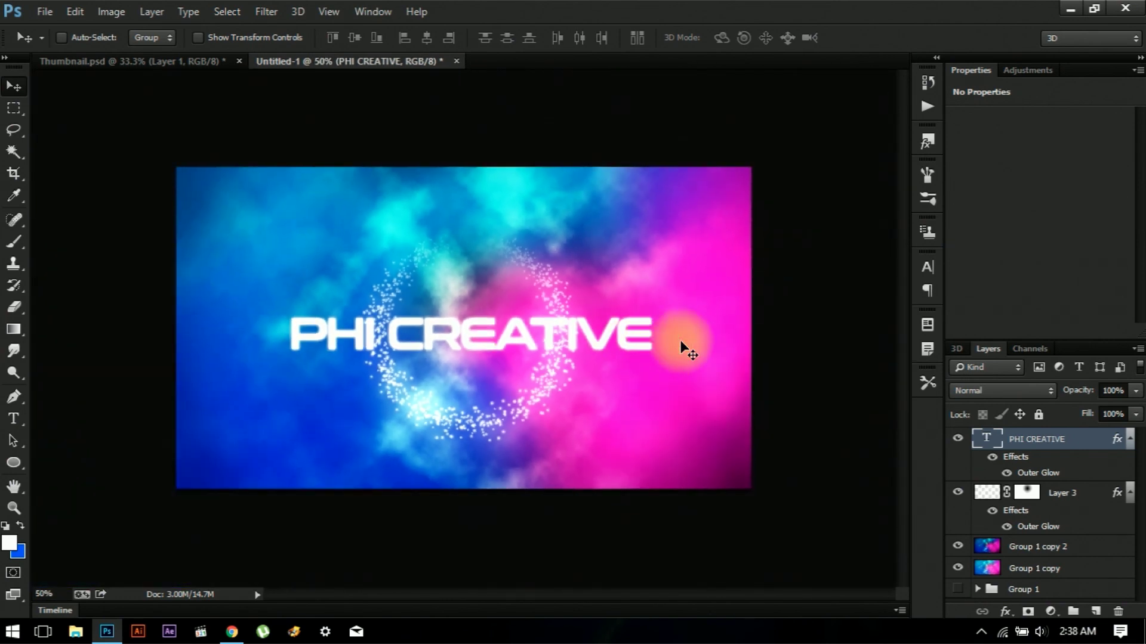